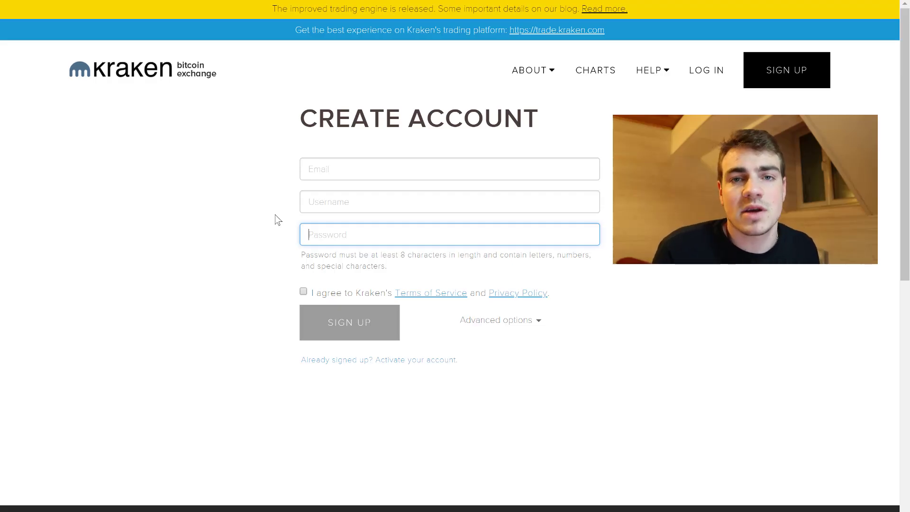
# Step: Log in to Kraken with the account username and password
pyautogui.click(700, 79)
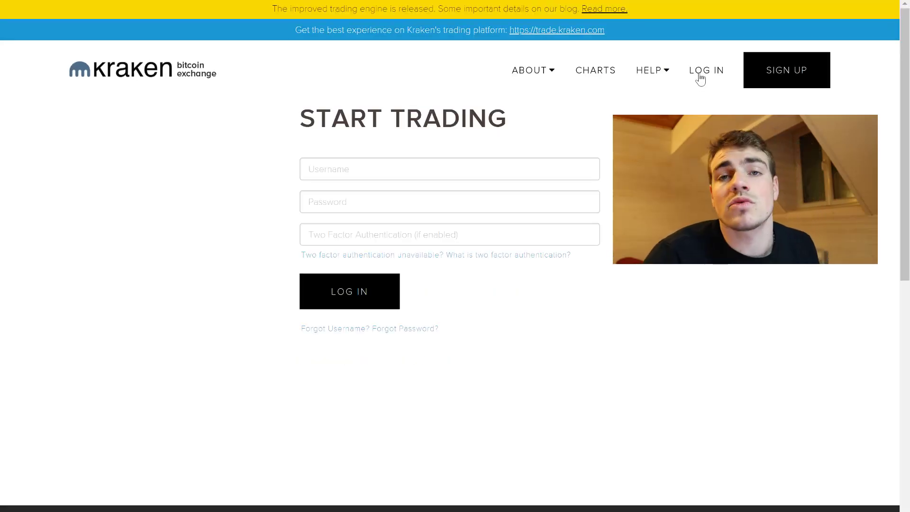
pyautogui.click(381, 178)
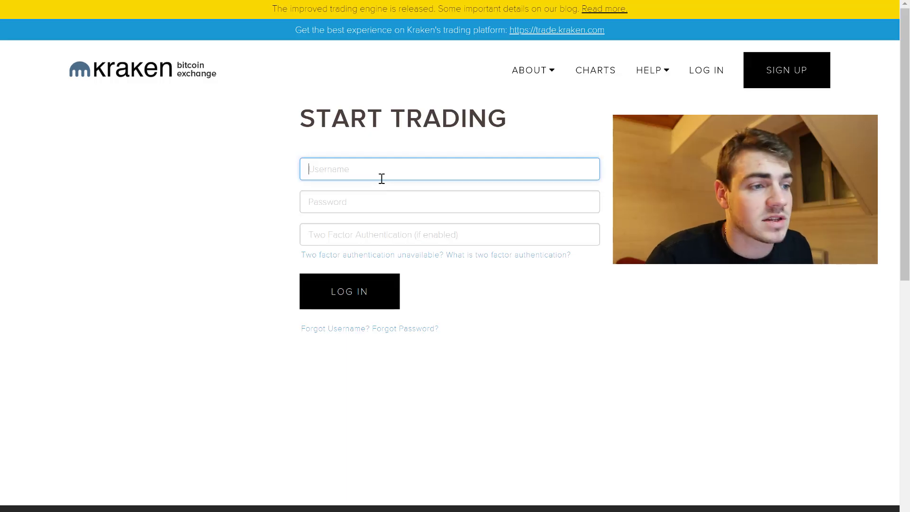
pyautogui.write('Hasheur')
pyautogui.press('Return')
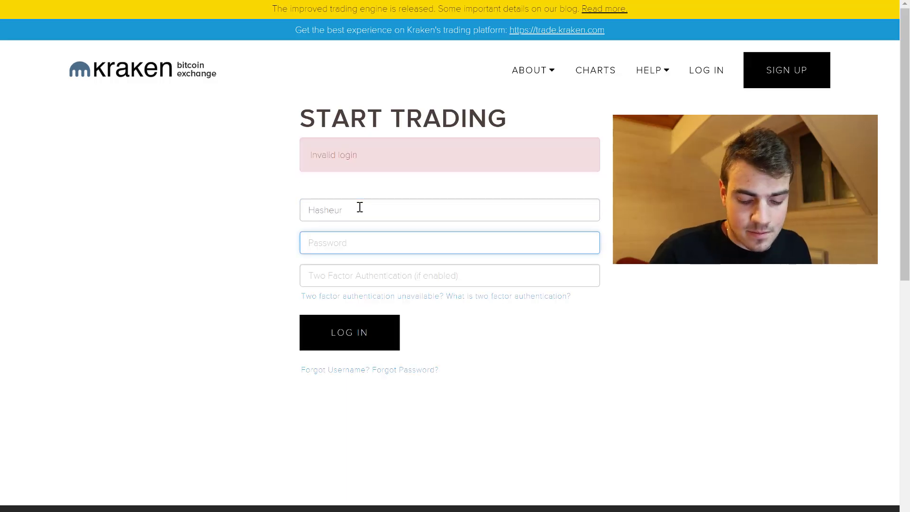
pyautogui.write('•••••')
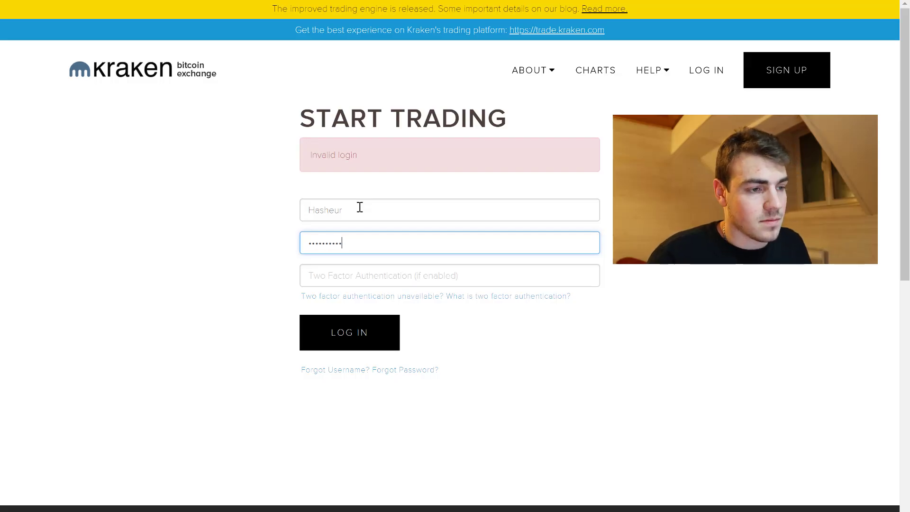
pyautogui.click(349, 338)
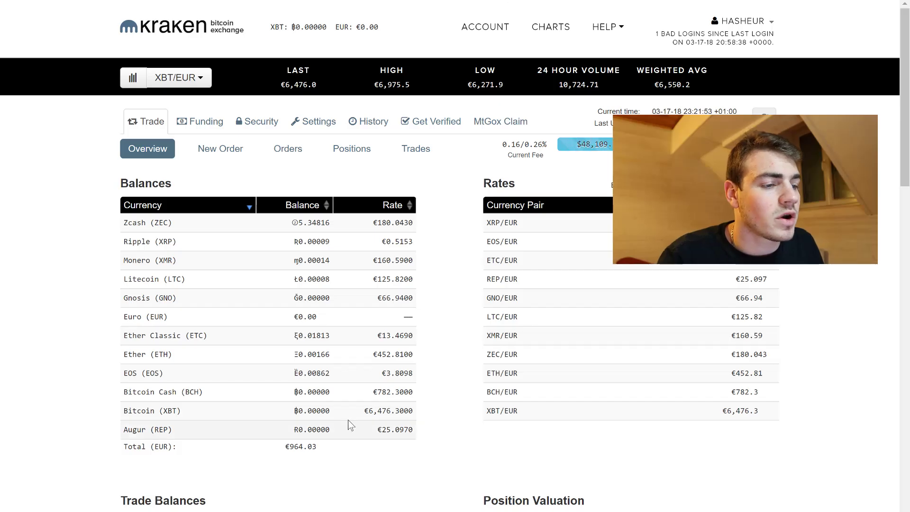
# Step: Review the €964.03 total plus the Euro, Zcash and Ether Classic balances, then go to the Blockchain wallet
pyautogui.moveTo(334, 455)
pyautogui.mouseDown()
pyautogui.moveTo(283, 454)
pyautogui.moveTo(308, 448)
pyautogui.moveTo(331, 455)
pyautogui.mouseUp()
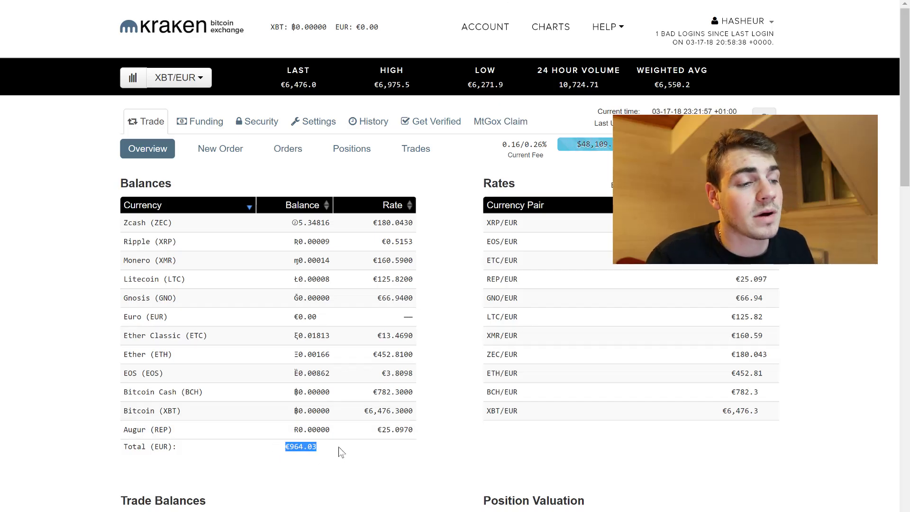
pyautogui.click(326, 449)
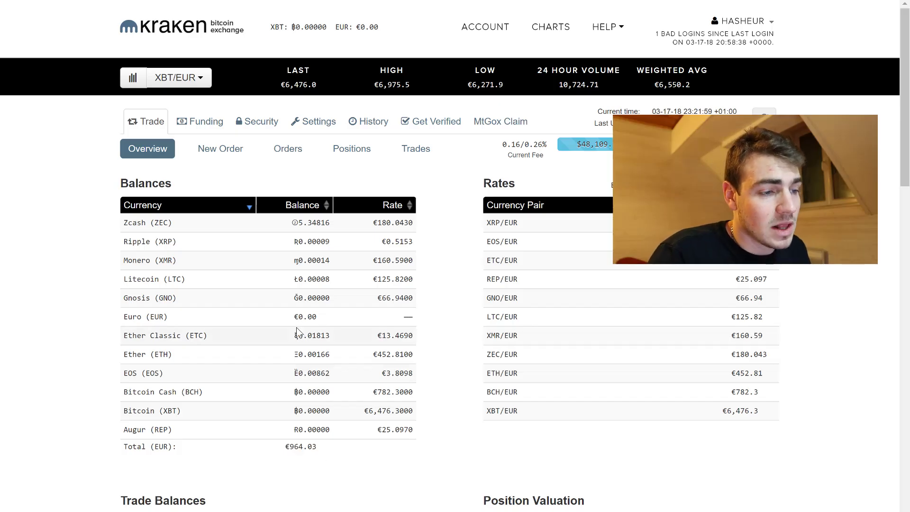
pyautogui.moveTo(162, 313); pyautogui.dragTo(126, 314)
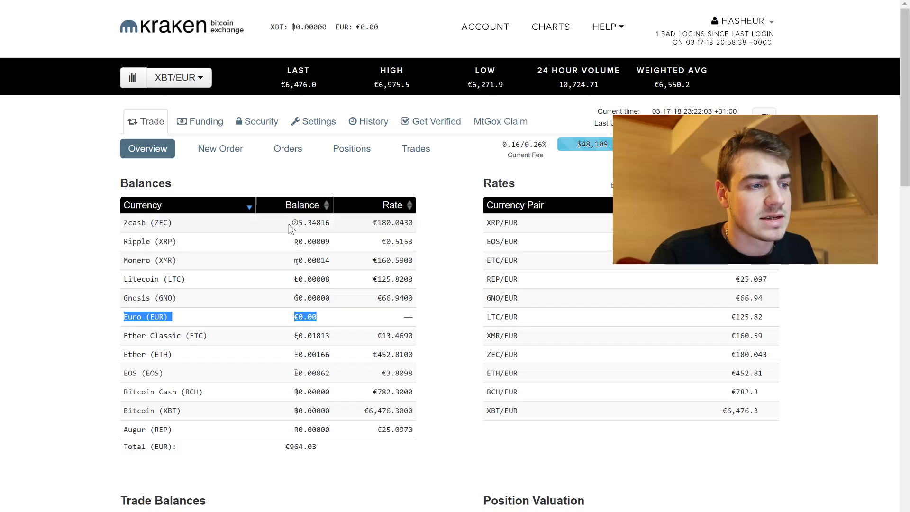
pyautogui.moveTo(290, 222); pyautogui.dragTo(335, 235)
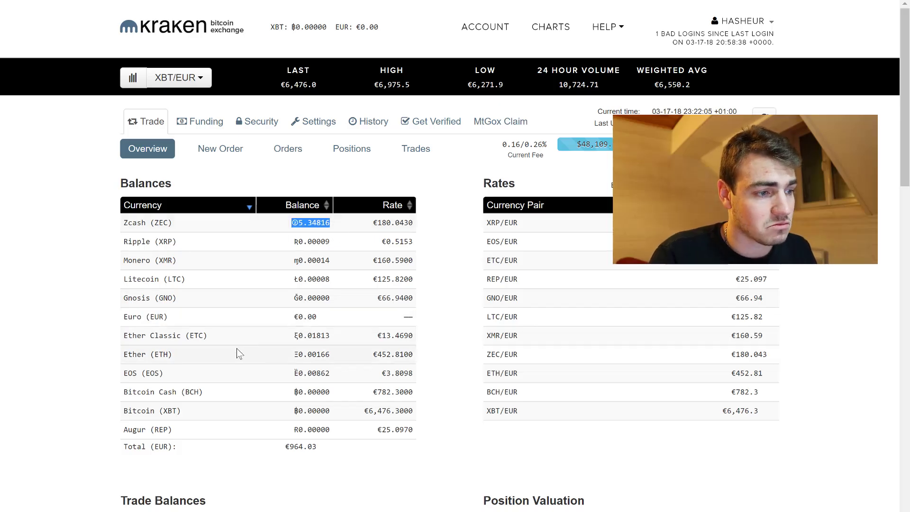
pyautogui.moveTo(327, 335); pyautogui.dragTo(152, 354)
pyautogui.moveTo(209, 335); pyautogui.dragTo(150, 336)
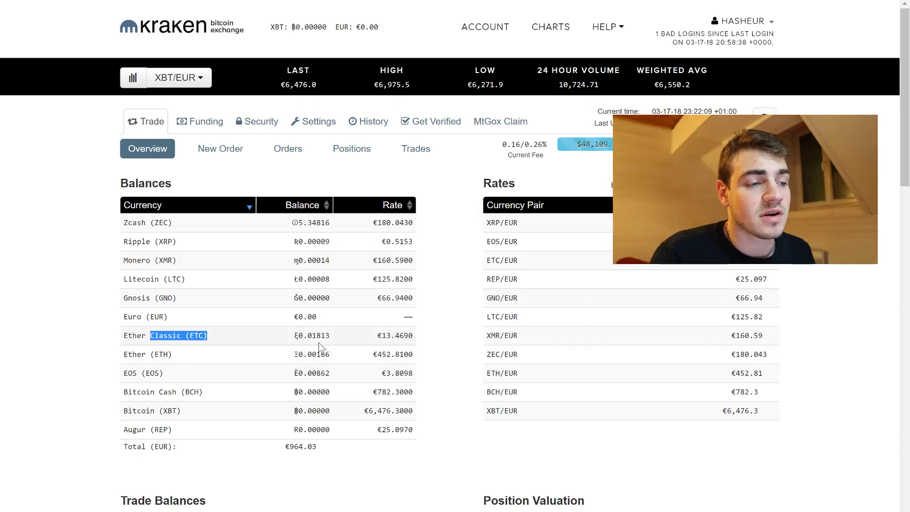
pyautogui.click(340, 345)
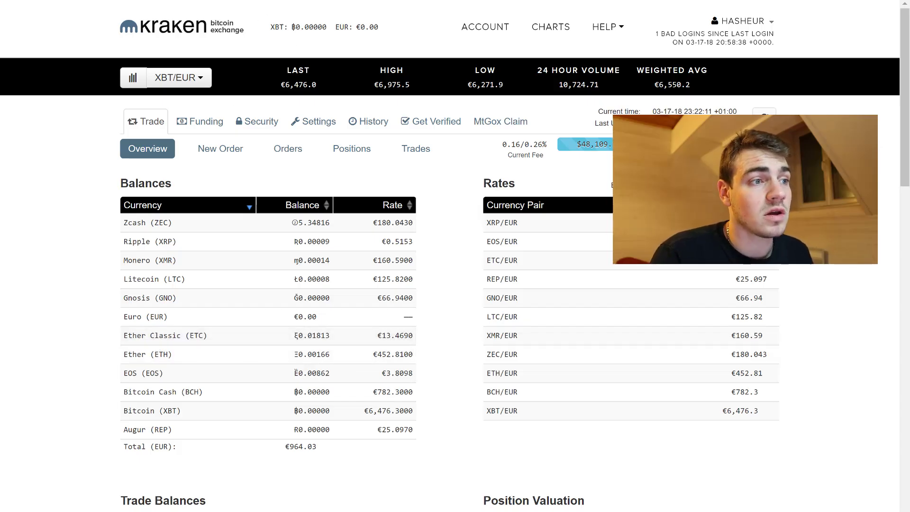
pyautogui.click(256, 1)
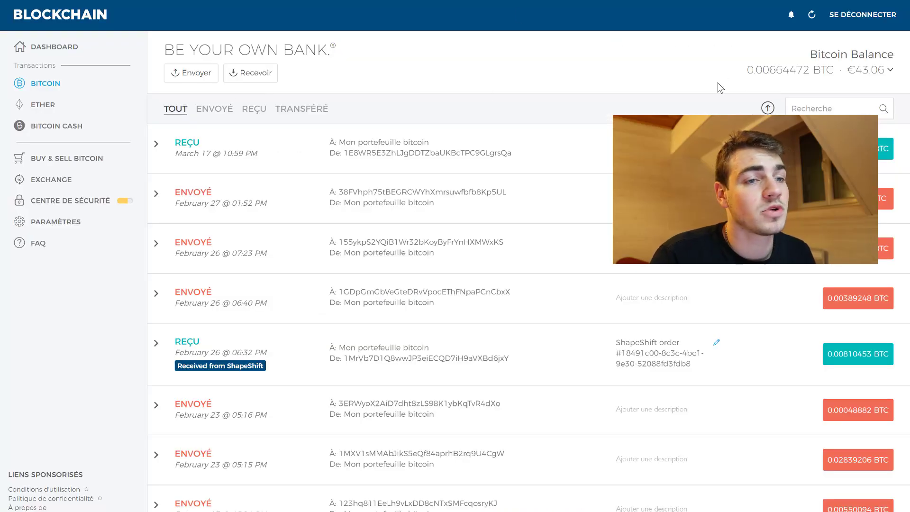
# Step: Check the Blockchain wallet's 0.00664472 BTC (€43.06) balance
pyautogui.moveTo(897, 71); pyautogui.dragTo(742, 68)
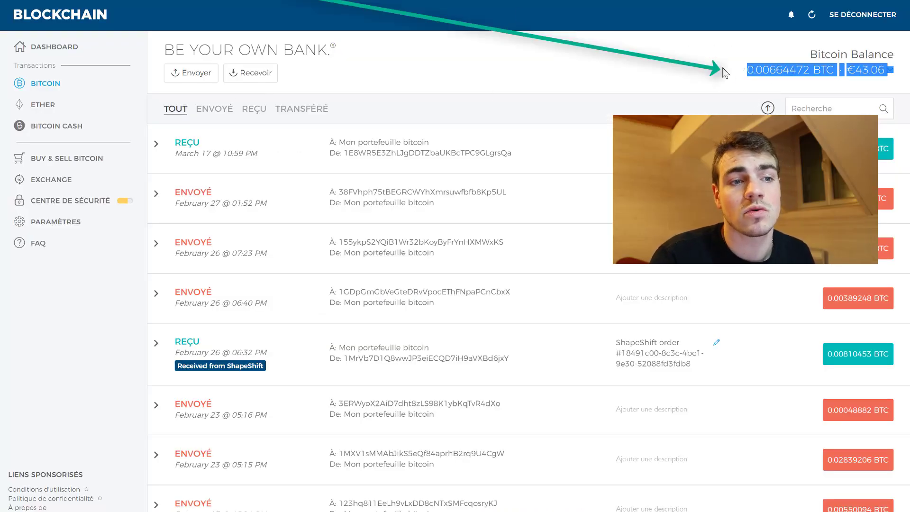
pyautogui.click(766, 54)
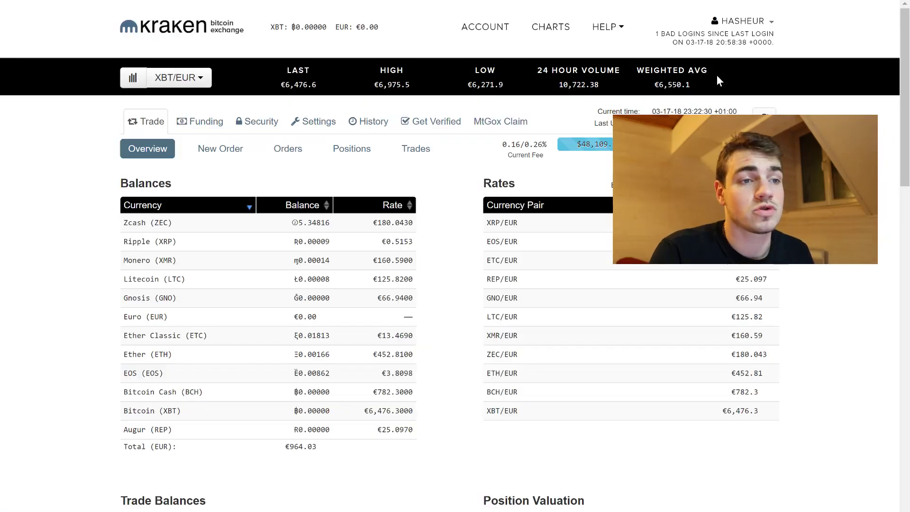
# Step: Open Kraken's Funding Deposit page from the account name menu
pyautogui.click(764, 21)
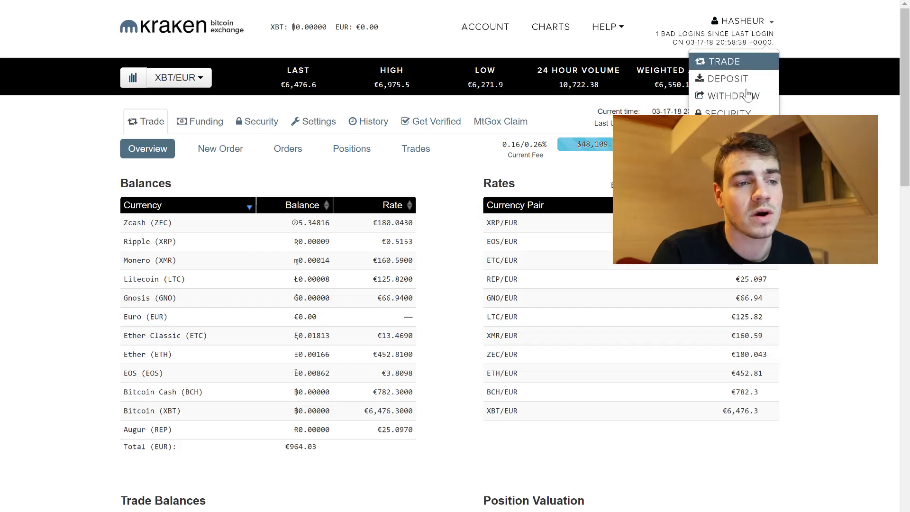
pyautogui.click(729, 86)
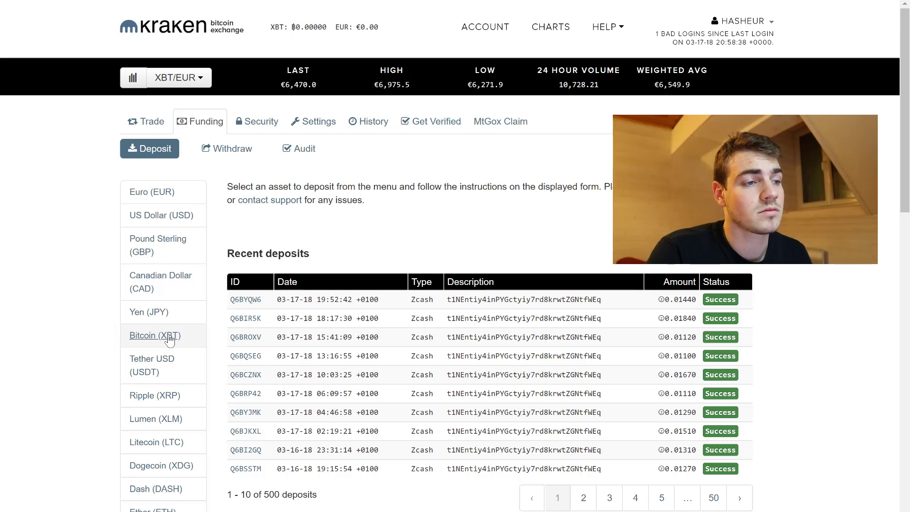
# Step: Generate a new Bitcoin (XBT) deposit address
pyautogui.click(170, 340)
pyautogui.scroll(-8, 260, 290)
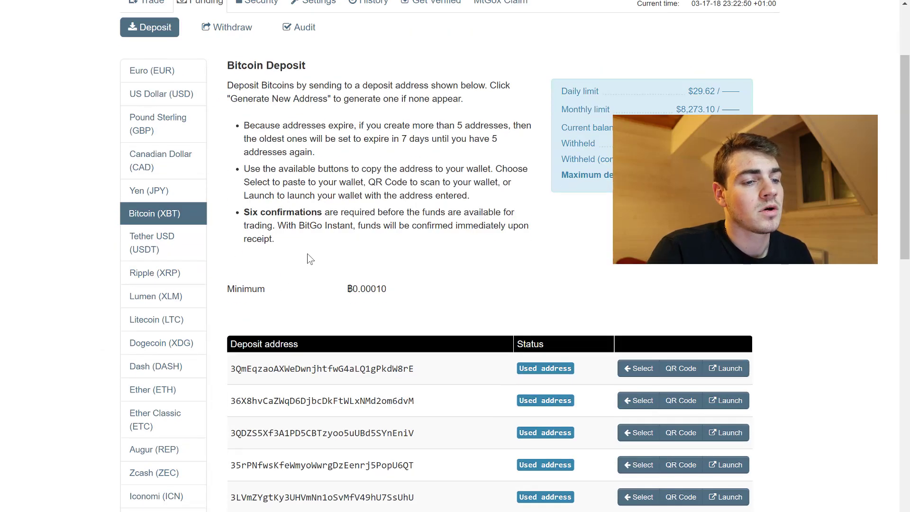
pyautogui.scroll(1, 284, 296)
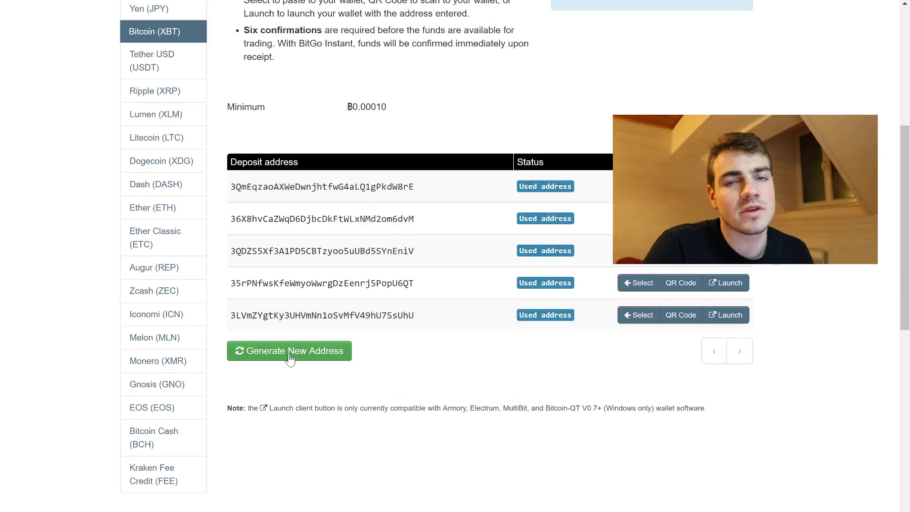
pyautogui.click(291, 358)
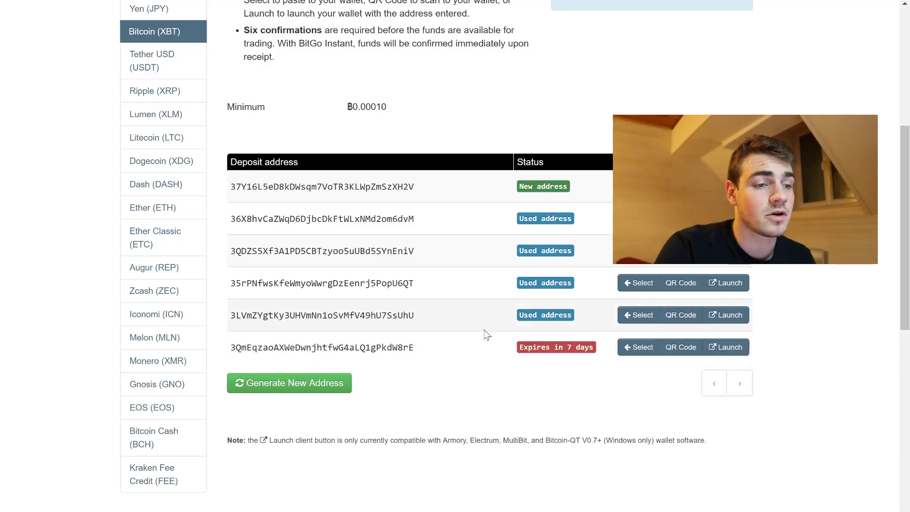
# Step: Copy the new Bitcoin deposit address to the clipboard
pyautogui.moveTo(433, 195); pyautogui.dragTo(229, 191)
pyautogui.rightClick(286, 188)
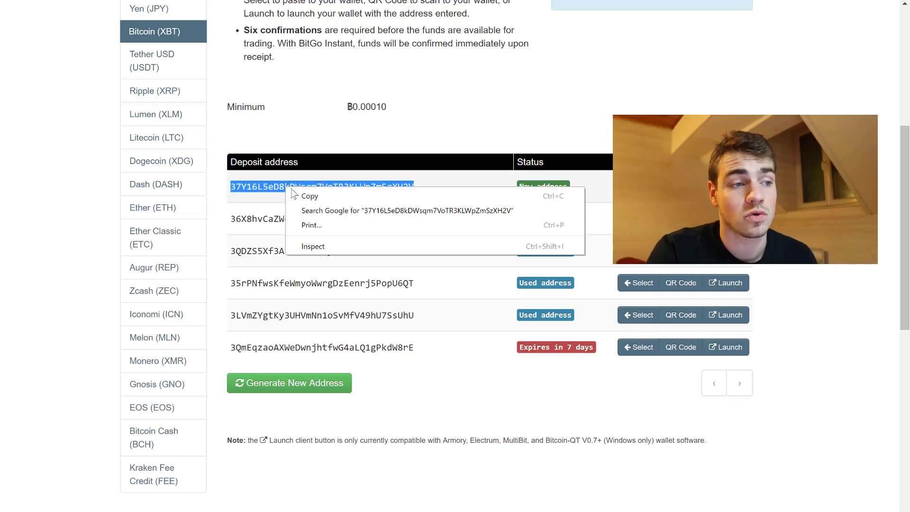
pyautogui.click(325, 199)
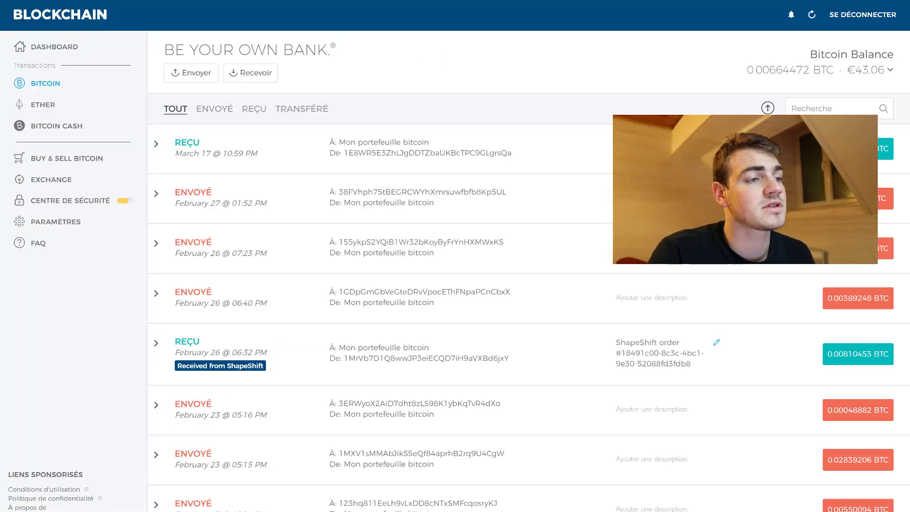
# Step: Start a send to the pasted Kraken deposit address for €40 of bitcoin
pyautogui.click(197, 76)
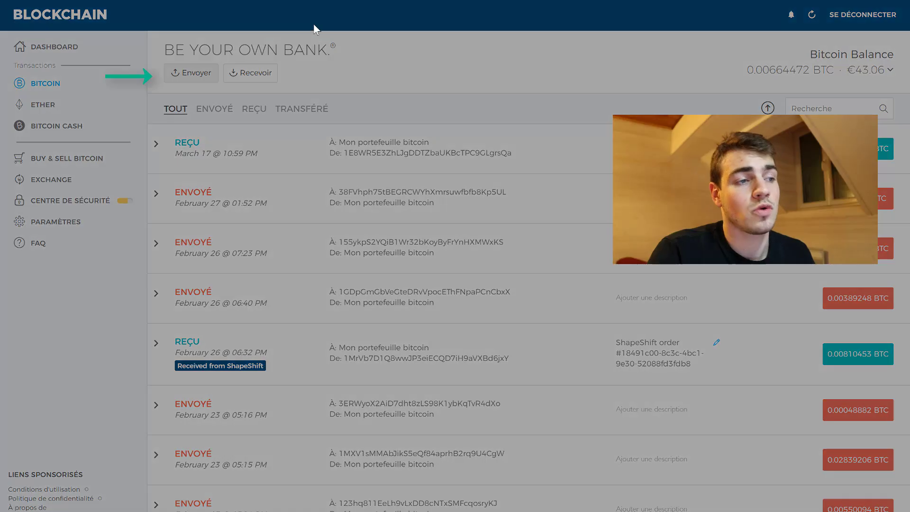
pyautogui.click(383, 224)
pyautogui.hotkey('ctrl', 'v')
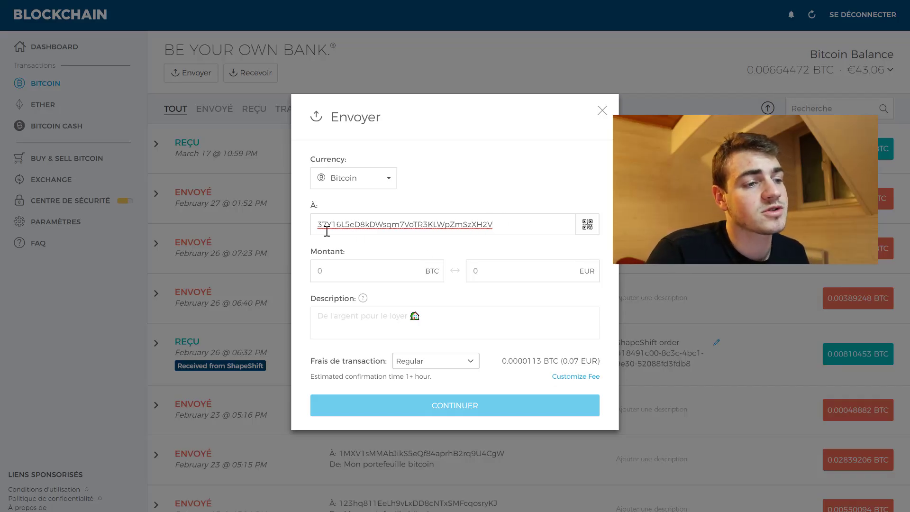
pyautogui.moveTo(409, 224); pyautogui.dragTo(392, 224)
pyautogui.click(449, 223)
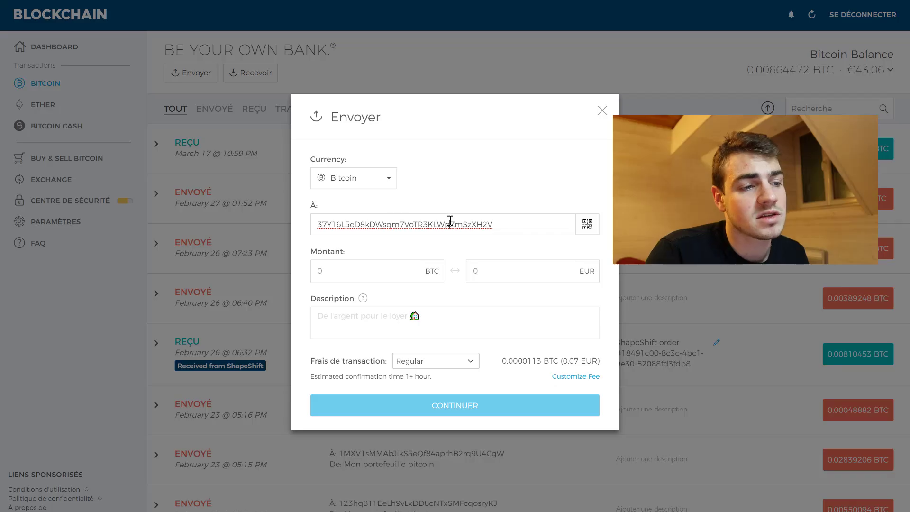
pyautogui.click(488, 271)
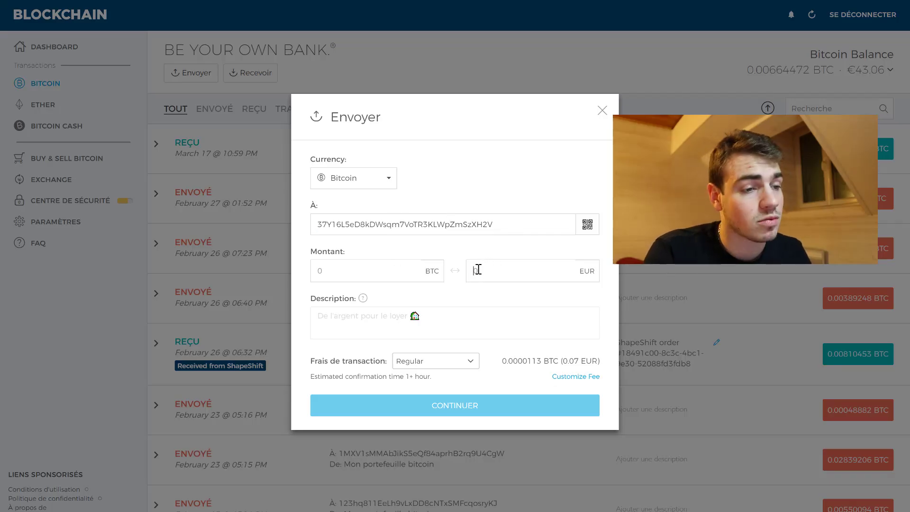
pyautogui.write('40')
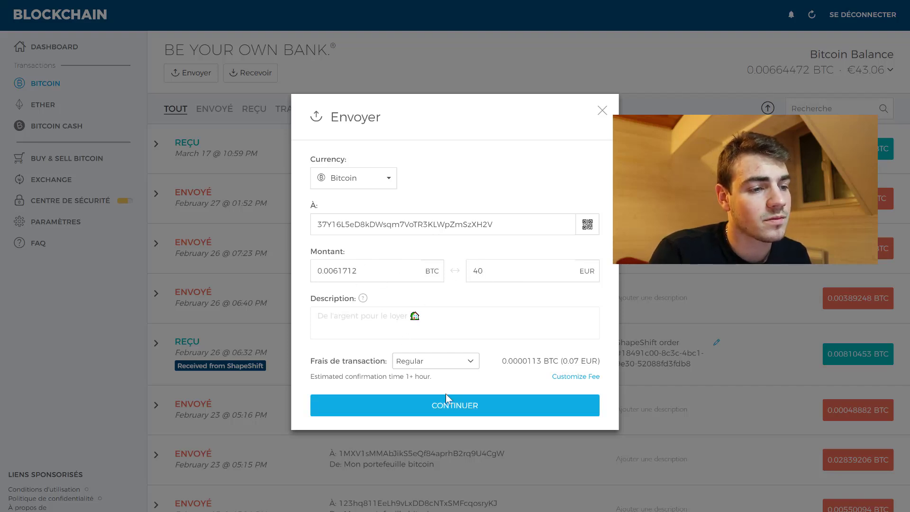
# Step: Set a custom fee rate, review, and send the €40 bitcoin transfer
pyautogui.click(573, 376)
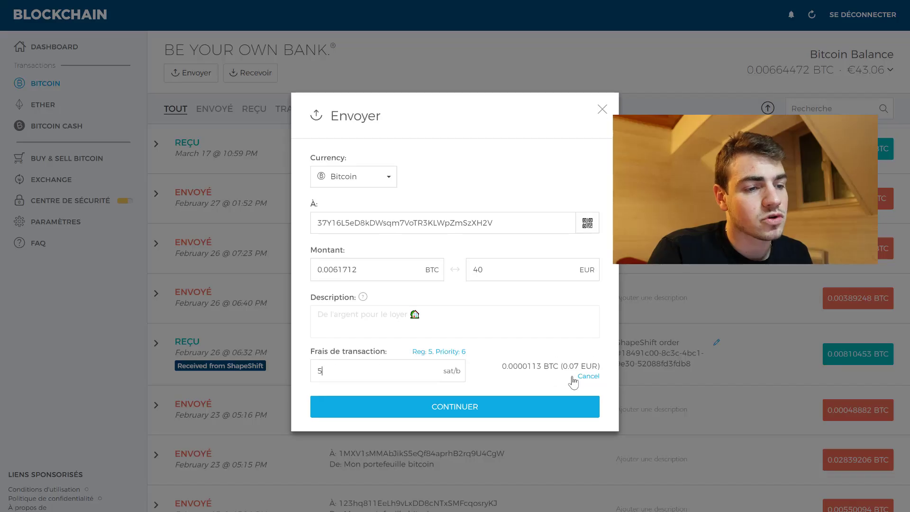
pyautogui.moveTo(381, 377); pyautogui.dragTo(293, 375)
pyautogui.write('10')
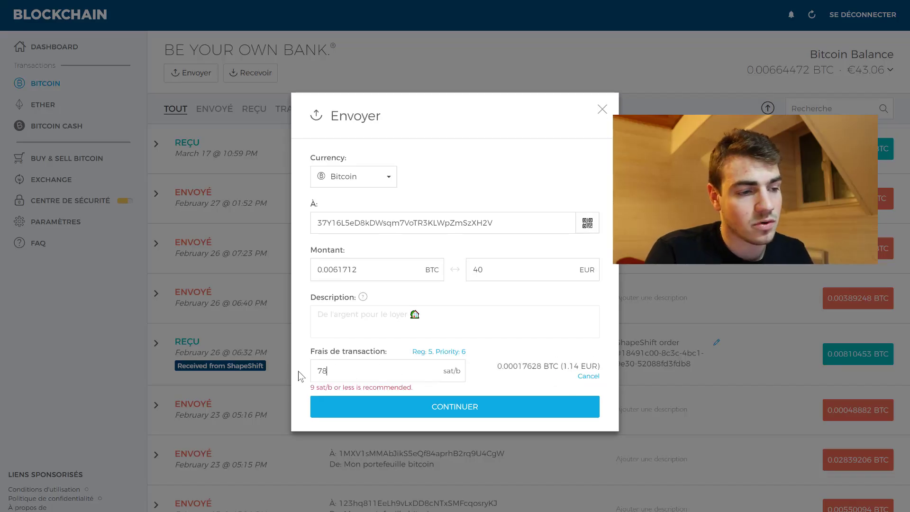
pyautogui.press('BackSpace')
pyautogui.press('BackSpace')
pyautogui.write('7')
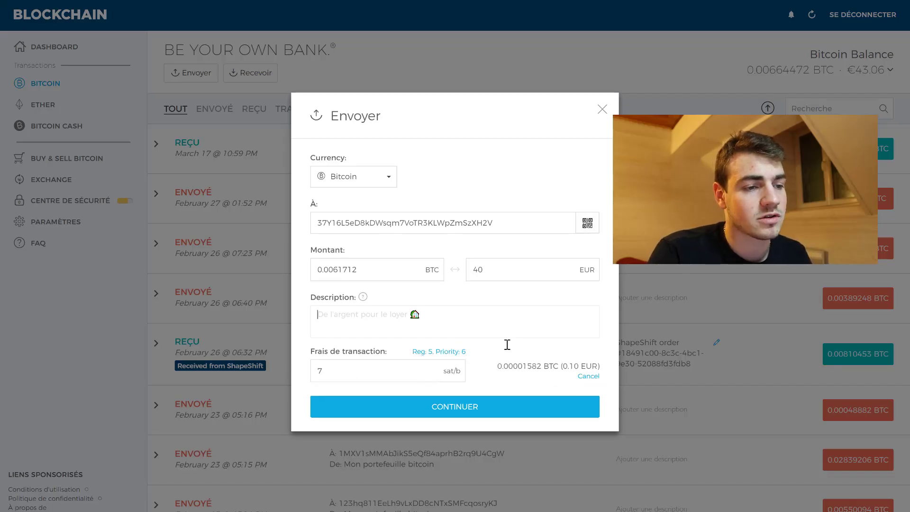
pyautogui.click(460, 408)
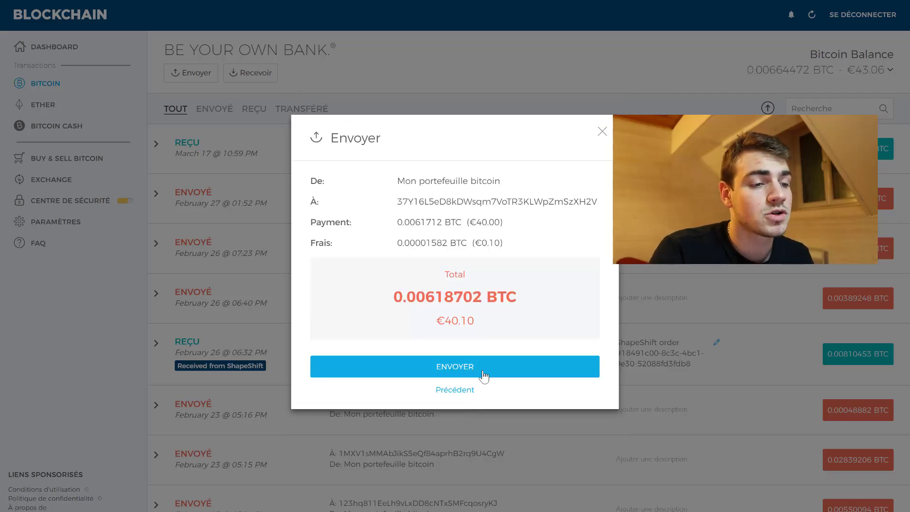
pyautogui.click(451, 374)
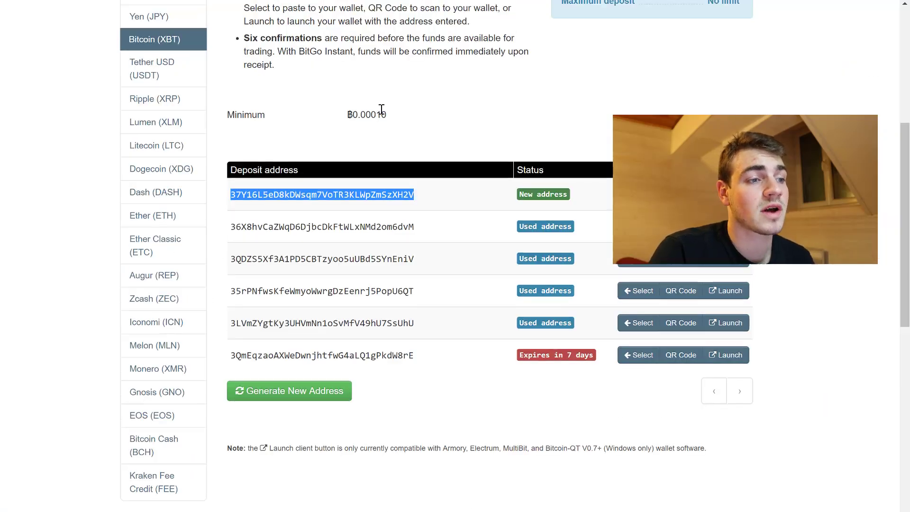
# Step: Open Deposit from the account menu and check the pending ₿0.00617 Bitcoin deposit entry
pyautogui.scroll(5, 402, 135)
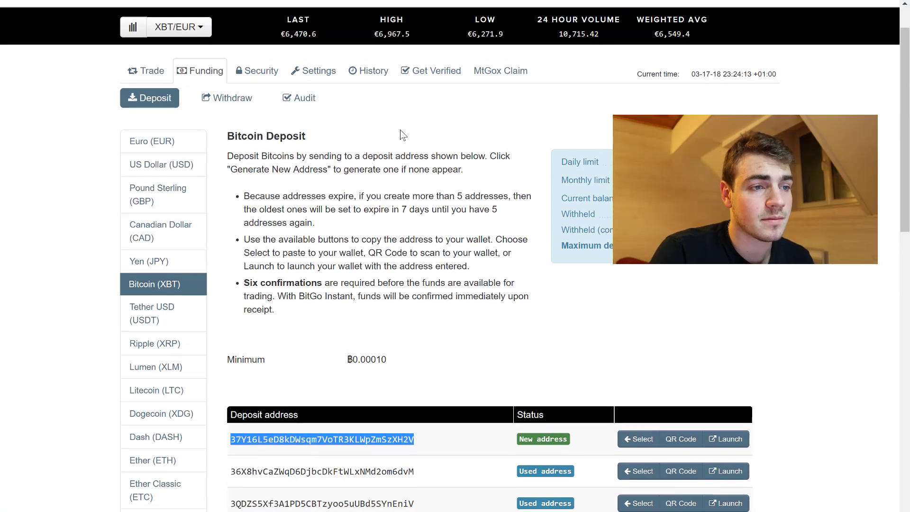
pyautogui.scroll(1, 402, 135)
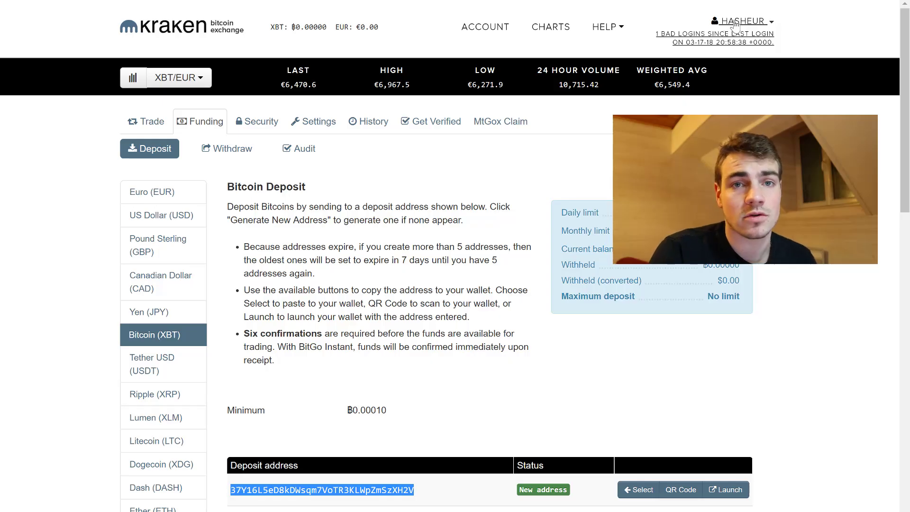
pyautogui.click(735, 25)
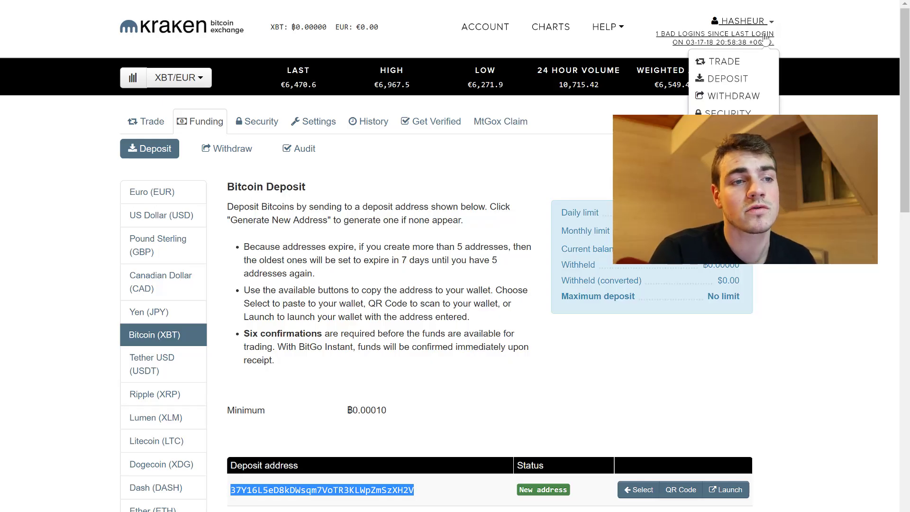
pyautogui.click(727, 83)
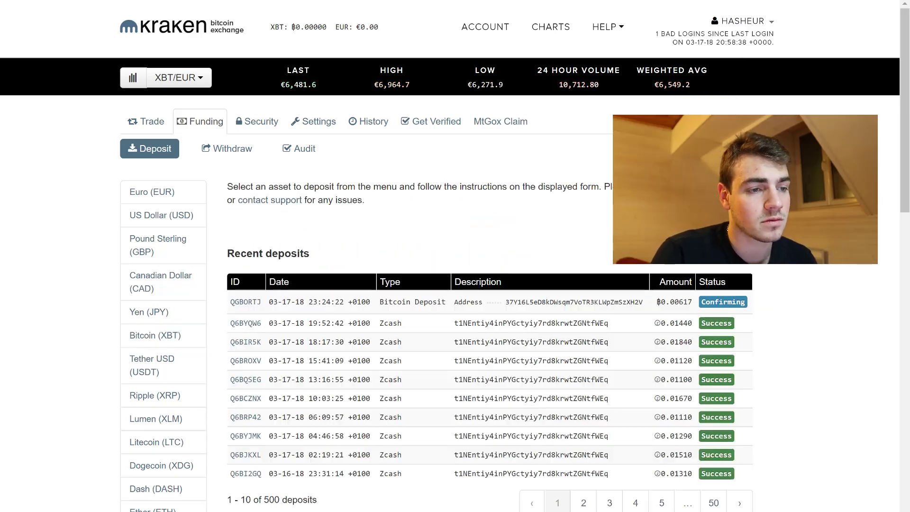
pyautogui.moveTo(680, 302); pyautogui.dragTo(230, 314)
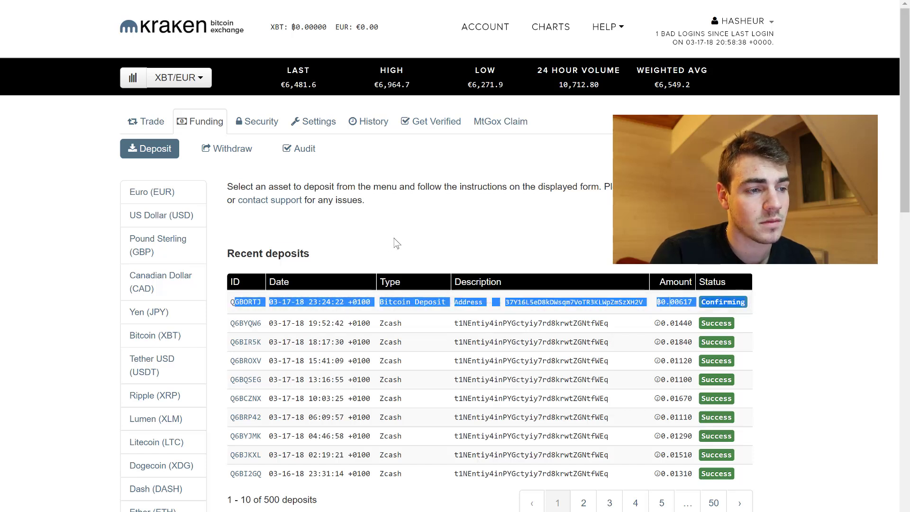
pyautogui.click(287, 302)
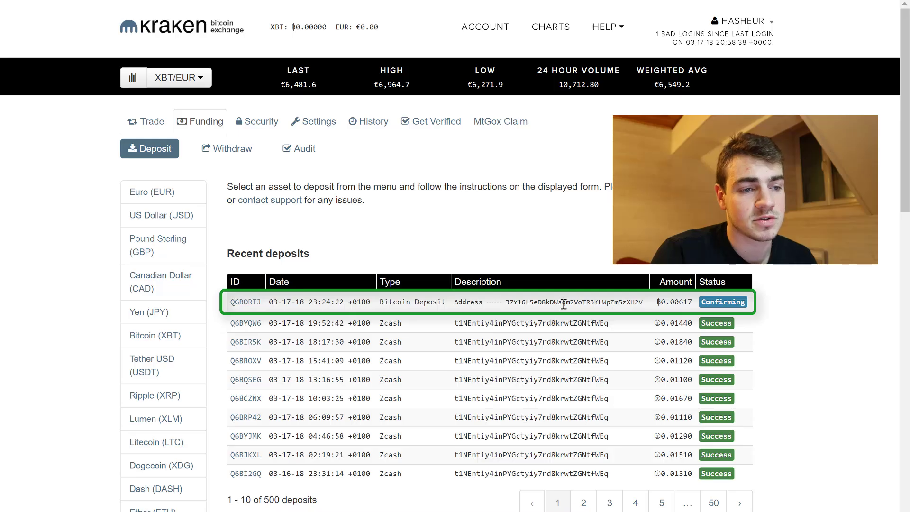
pyautogui.moveTo(643, 302); pyautogui.dragTo(509, 303)
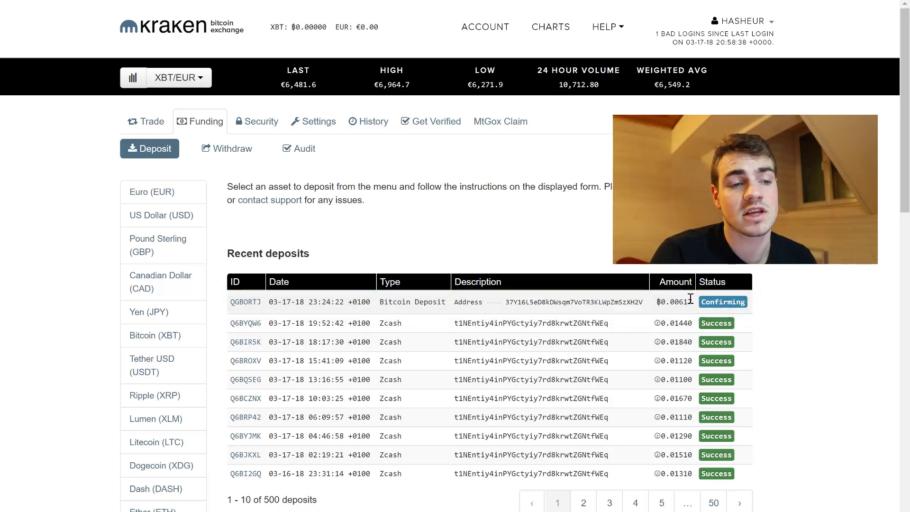
pyautogui.moveTo(227, 253); pyautogui.dragTo(754, 304)
pyautogui.click(749, 308)
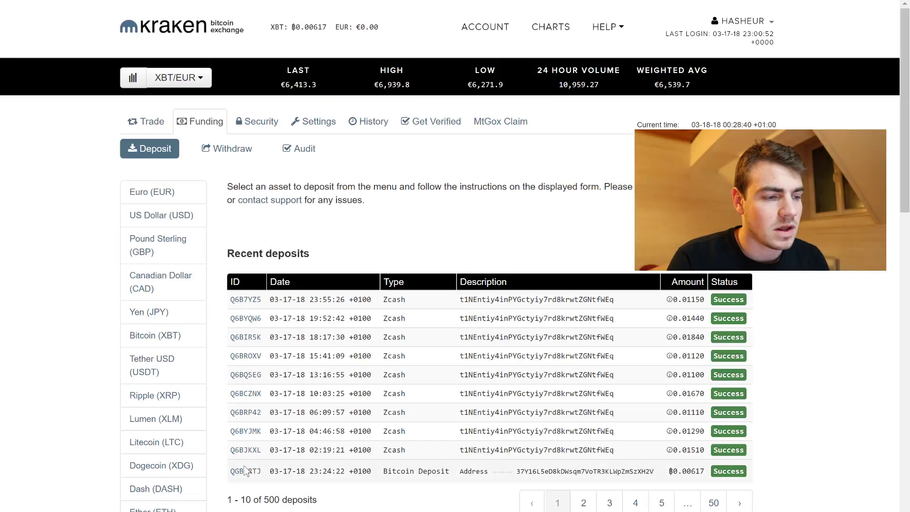
# Step: Return to the trade overview and confirm the Bitcoin (XBT) balance of ₿0.00617
pyautogui.moveTo(229, 470); pyautogui.dragTo(721, 466)
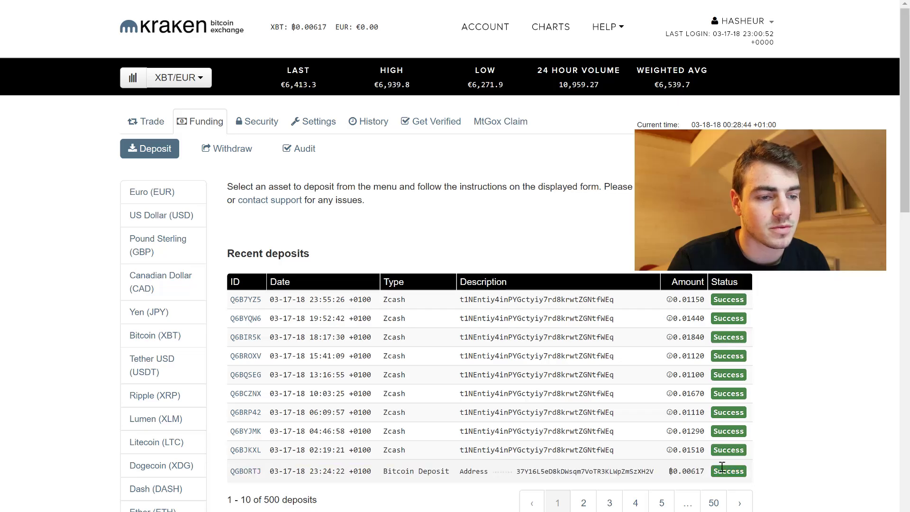
pyautogui.click(721, 466)
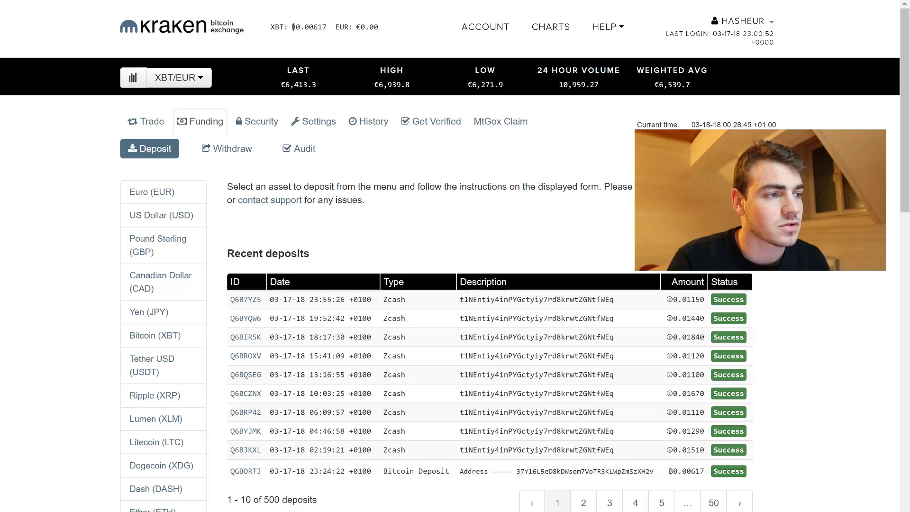
pyautogui.click(176, 27)
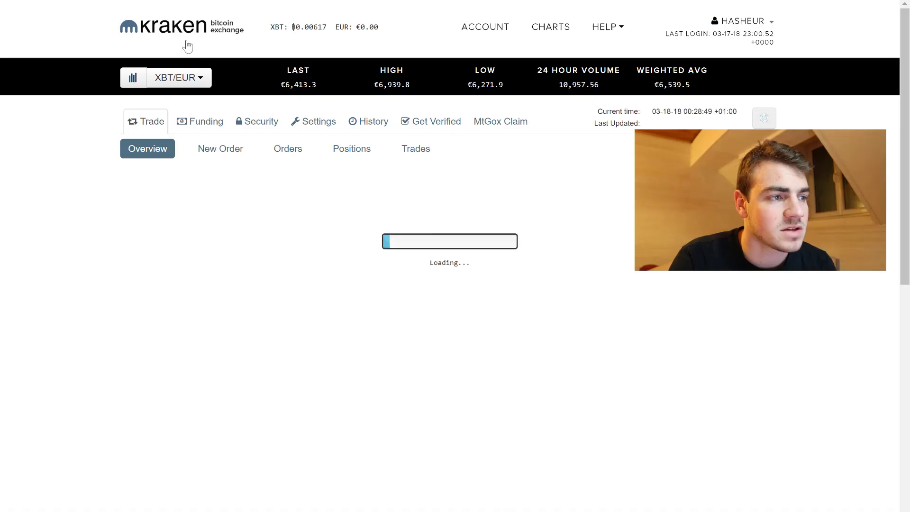
pyautogui.tripleClick(316, 30)
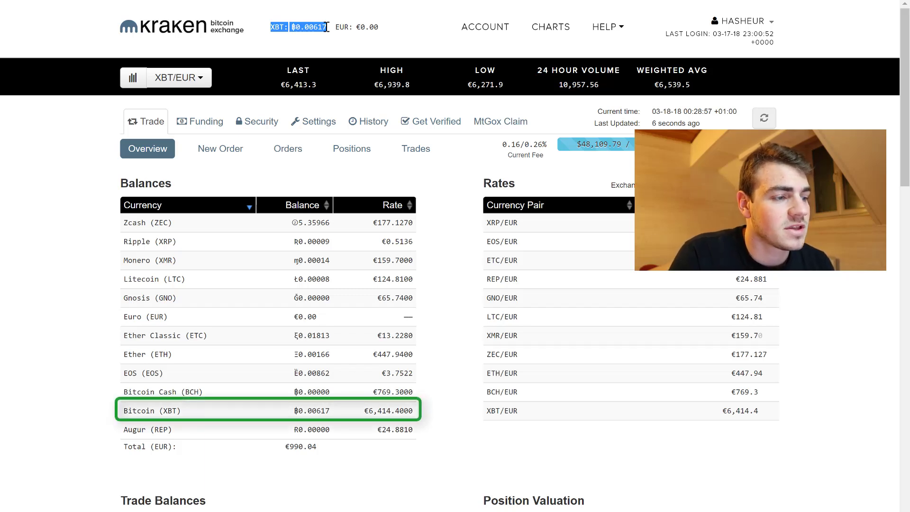
pyautogui.click(154, 326)
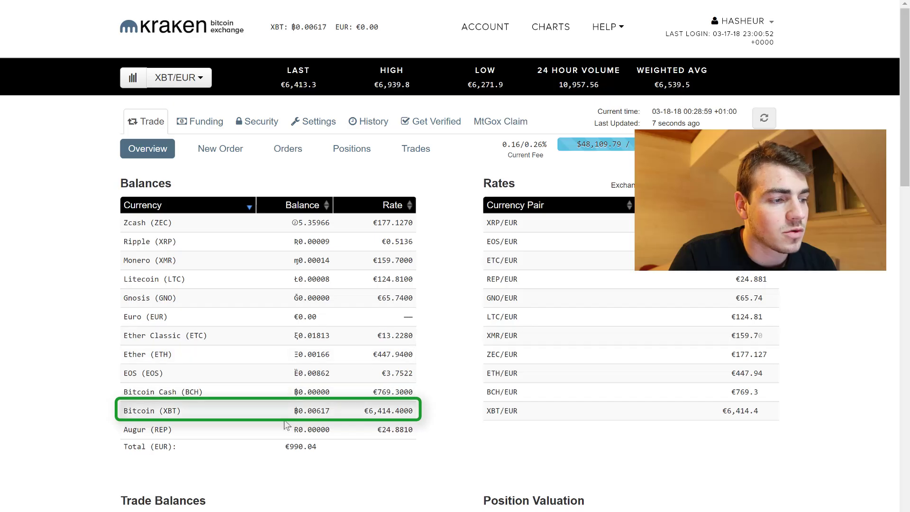
pyautogui.moveTo(344, 414); pyautogui.dragTo(295, 411)
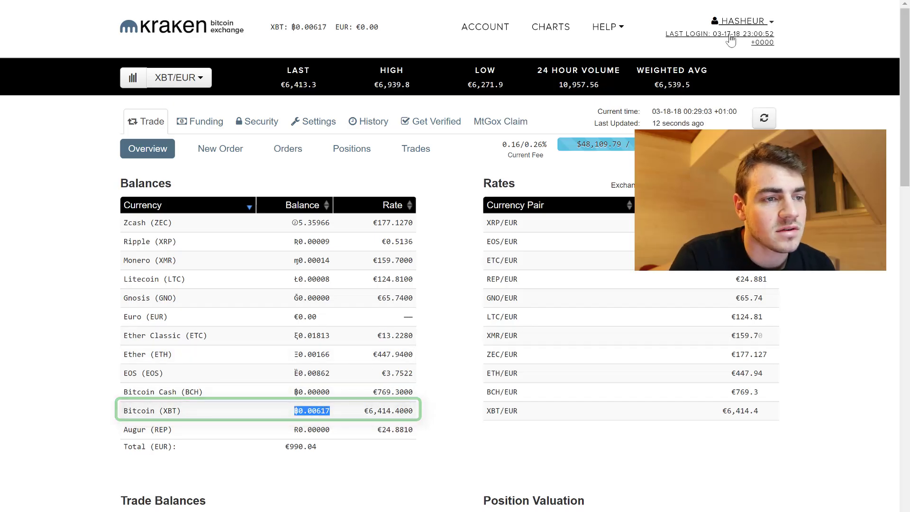
pyautogui.click(176, 80)
pyautogui.click(204, 80)
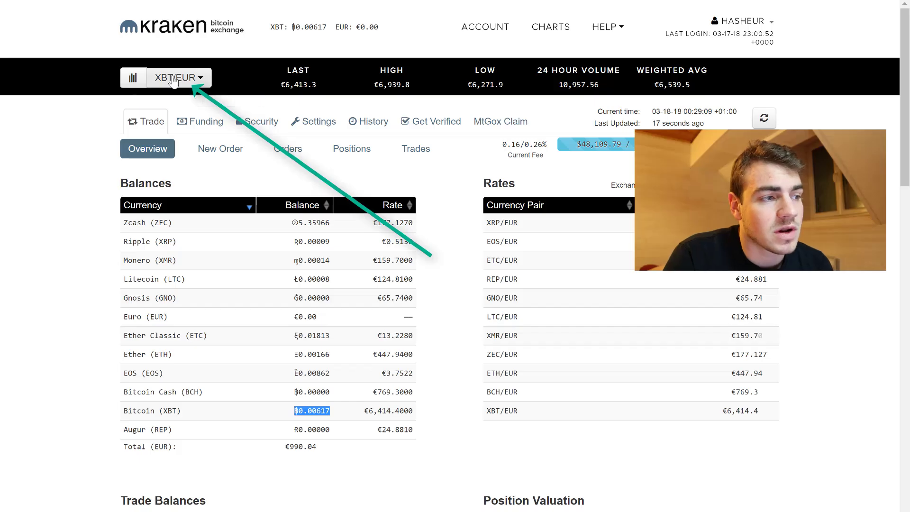
pyautogui.click(175, 80)
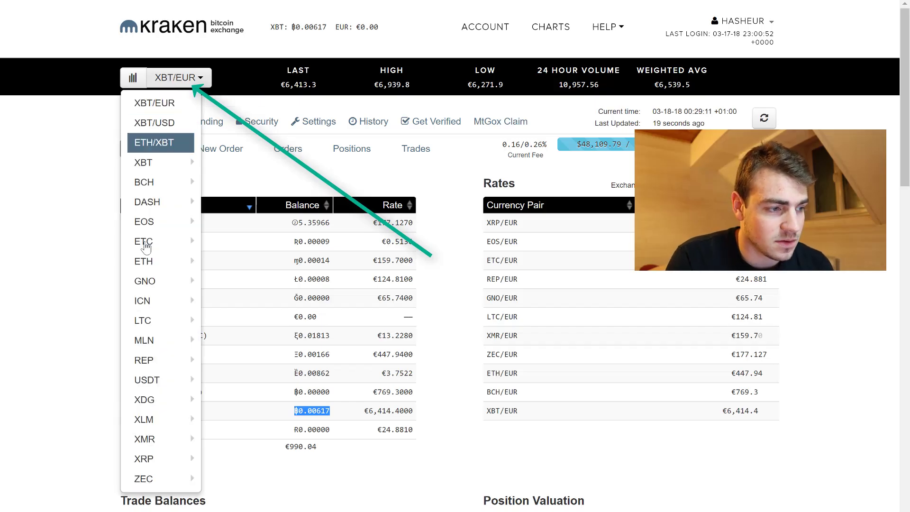
pyautogui.click(180, 82)
pyautogui.click(180, 82)
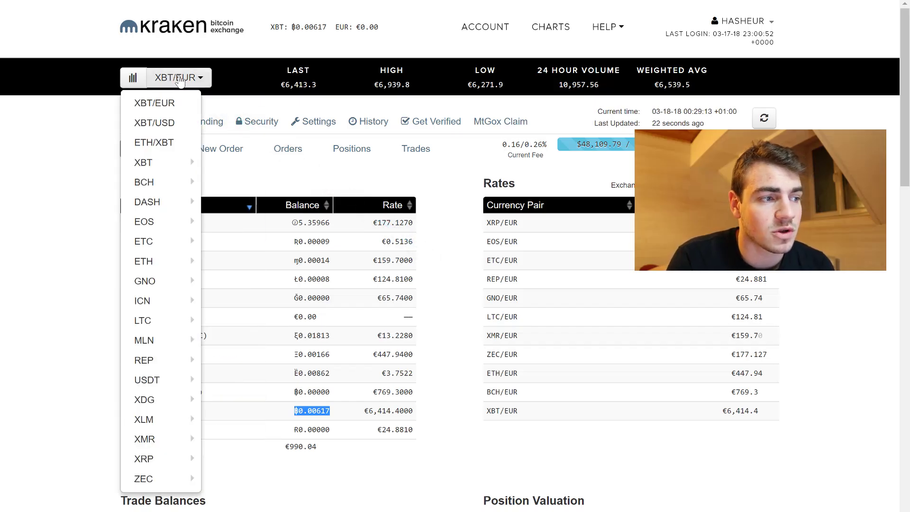
pyautogui.moveTo(158, 166)
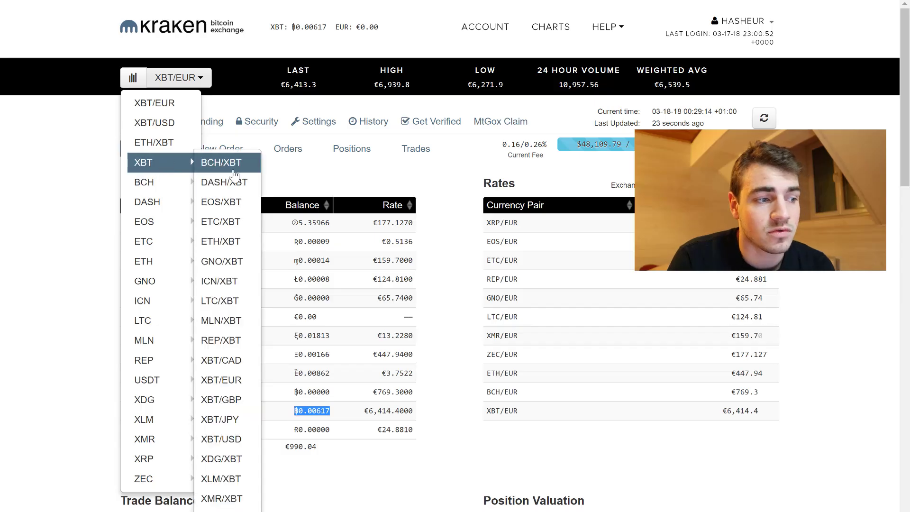
pyautogui.click(222, 381)
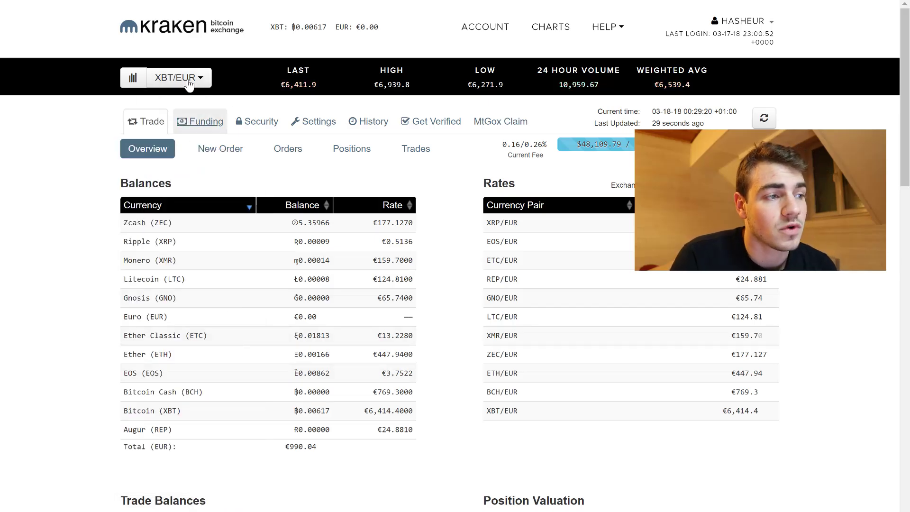
# Step: Set up a New Order to sell 0.00617 XBT at market, estimated at €39.51
pyautogui.click(221, 152)
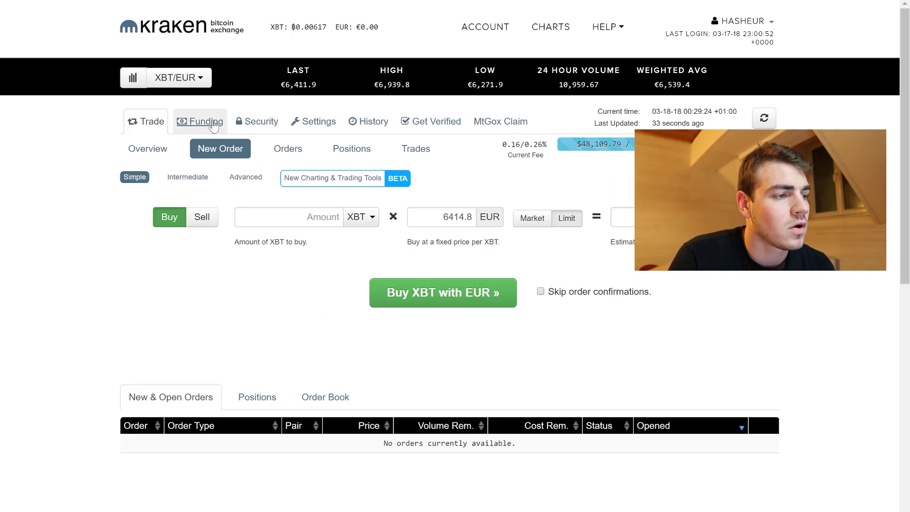
pyautogui.click(203, 223)
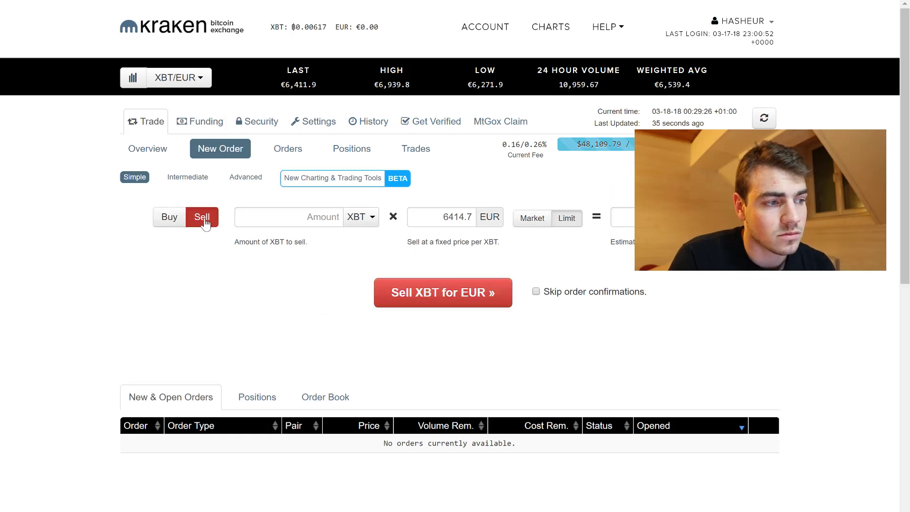
pyautogui.click(171, 222)
pyautogui.click(198, 221)
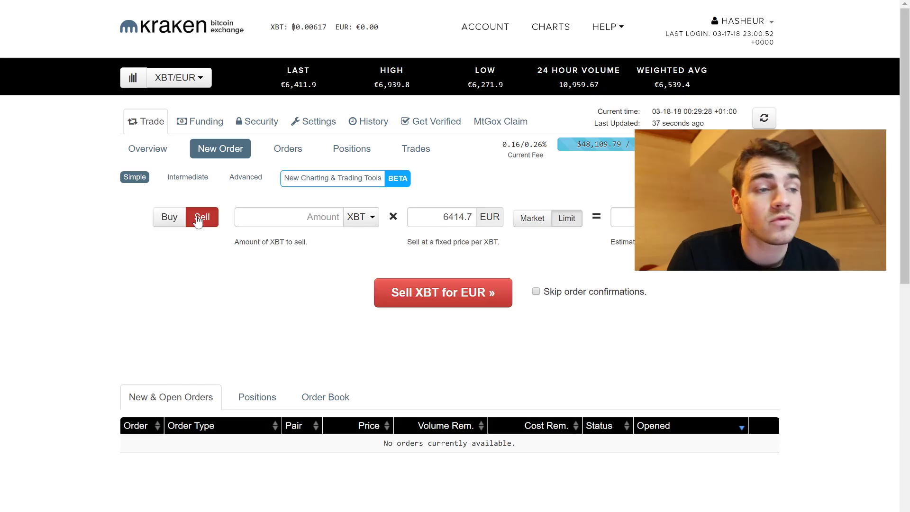
pyautogui.click(307, 221)
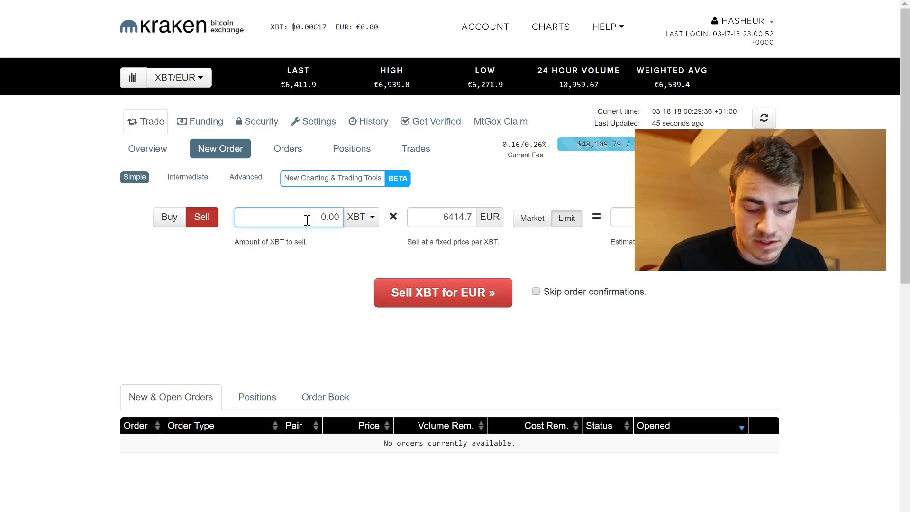
pyautogui.write('0.00617')
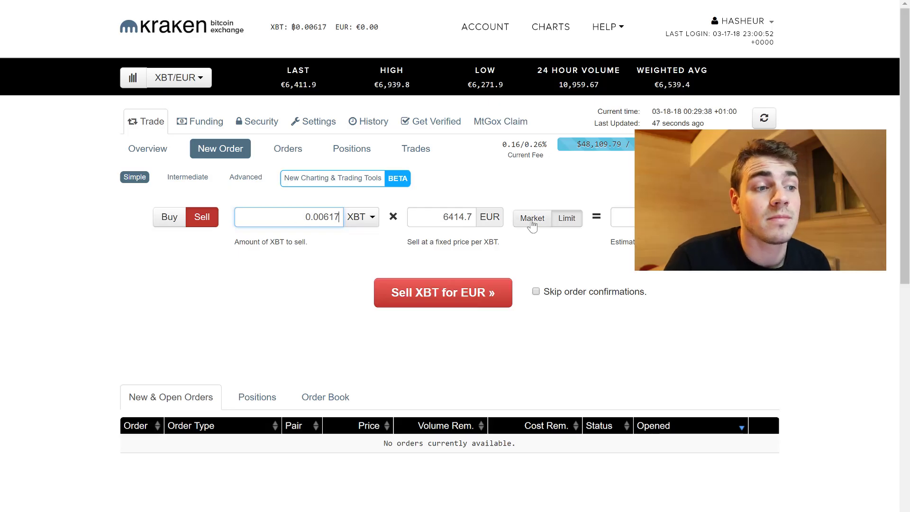
pyautogui.click(532, 220)
pyautogui.click(567, 218)
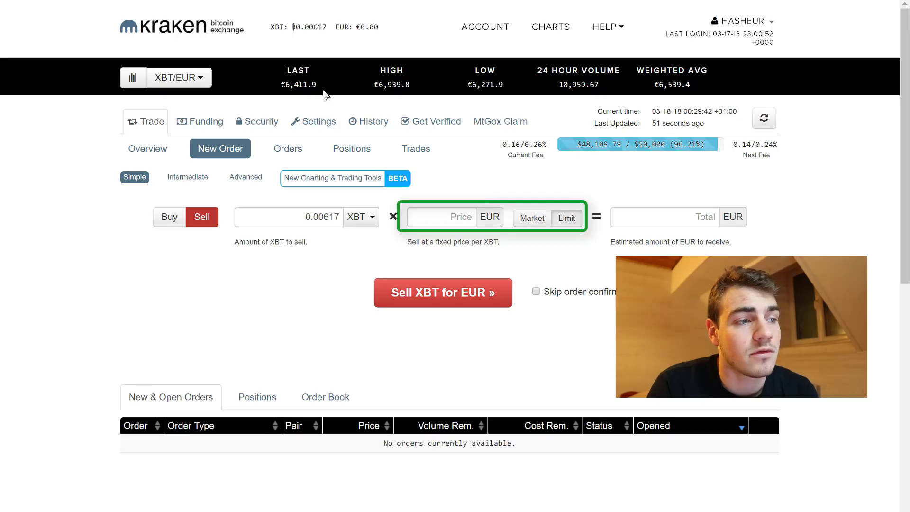
pyautogui.click(460, 217)
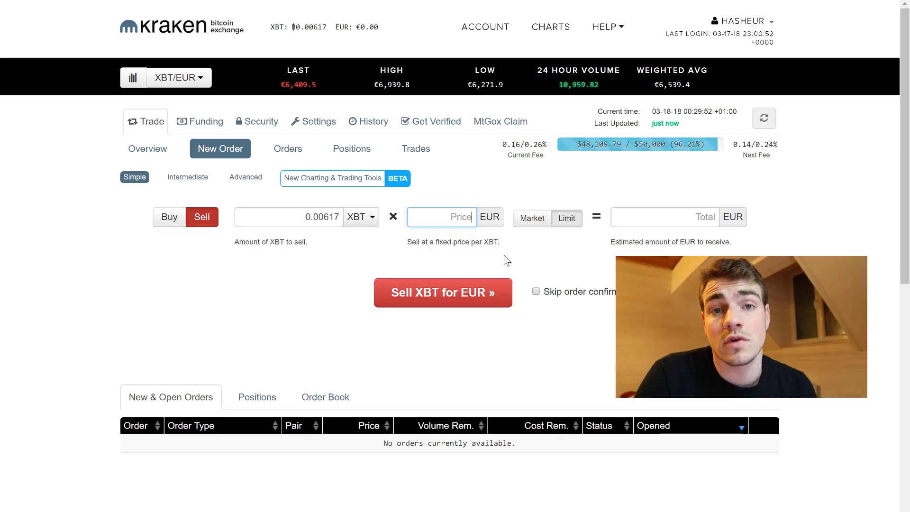
pyautogui.click(528, 223)
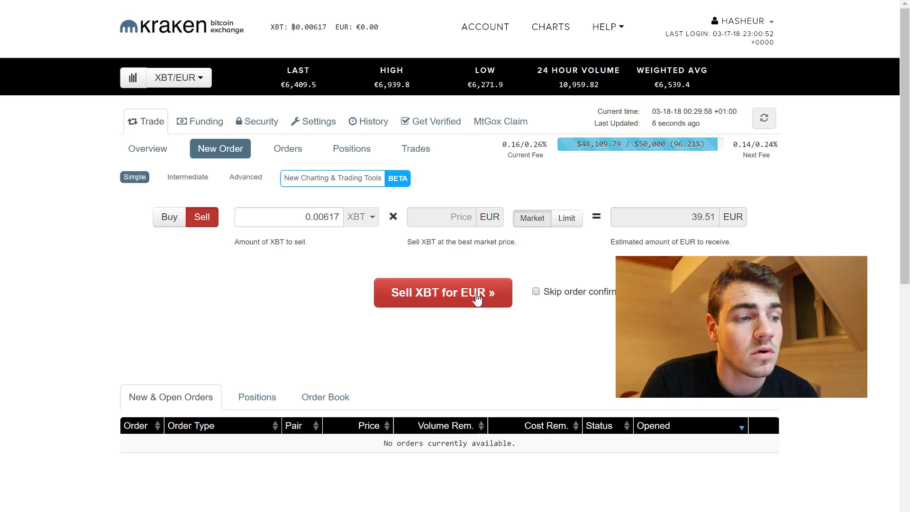
# Step: Submit the market sell order, entering the verification code to confirm it
pyautogui.click(453, 296)
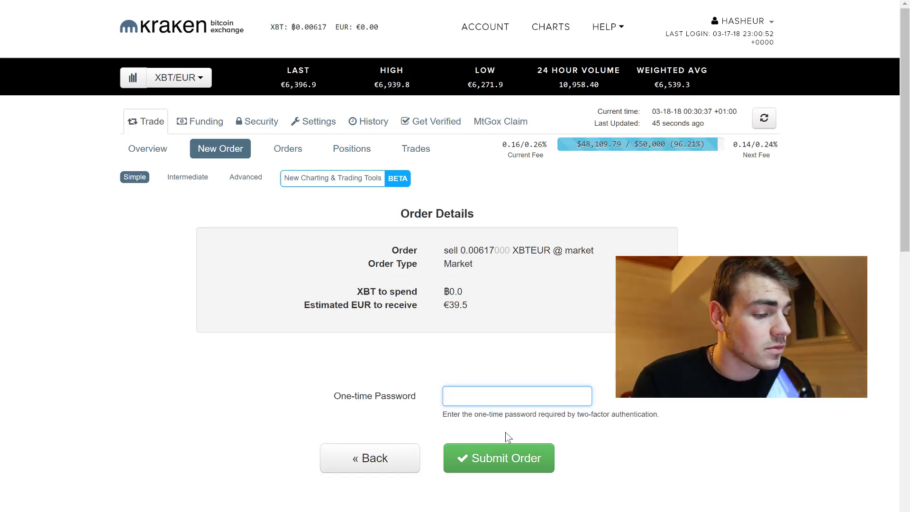
pyautogui.write('1')
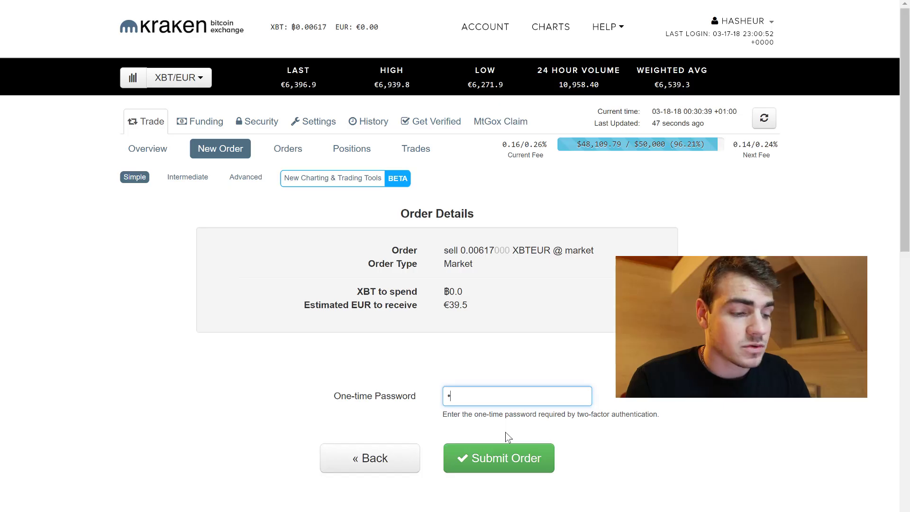
pyautogui.write('111')
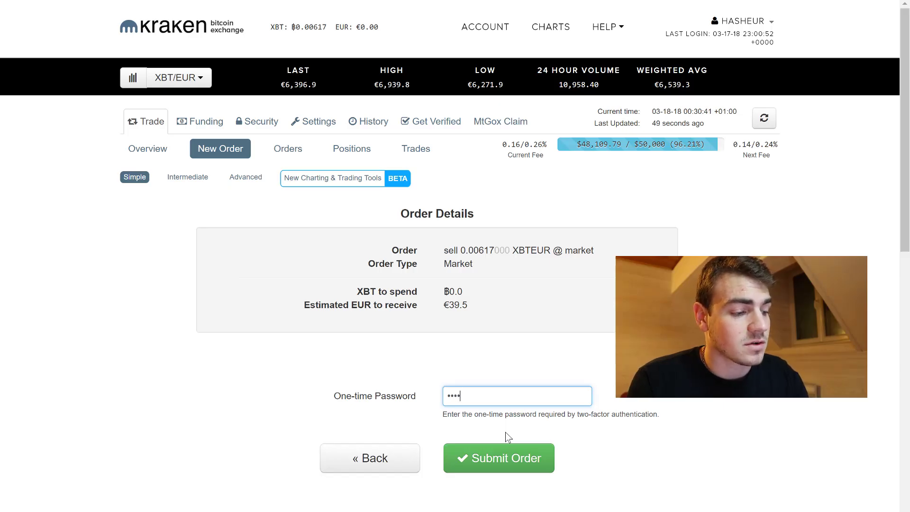
pyautogui.write('11')
pyautogui.click(500, 462)
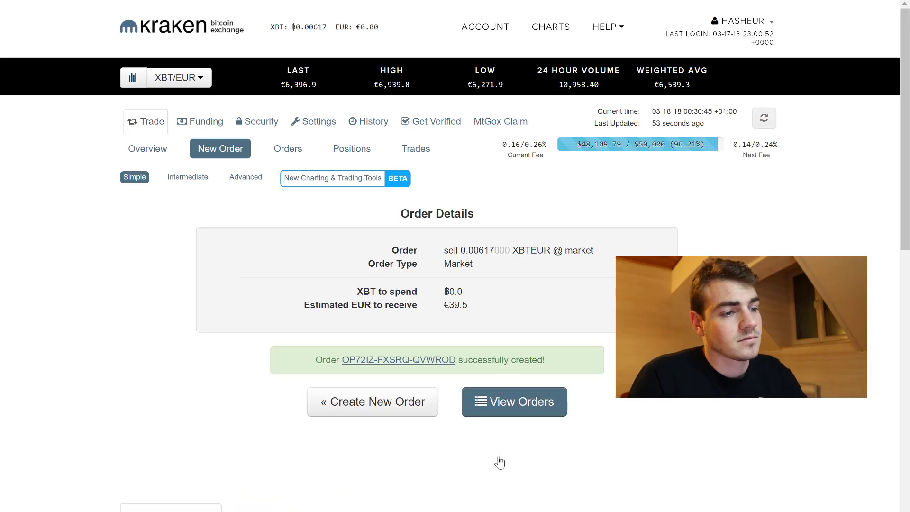
# Step: Reload the page to see Euro at €39.34 and Bitcoin at ₿0.00000
pyautogui.scroll(-1, 467, 446)
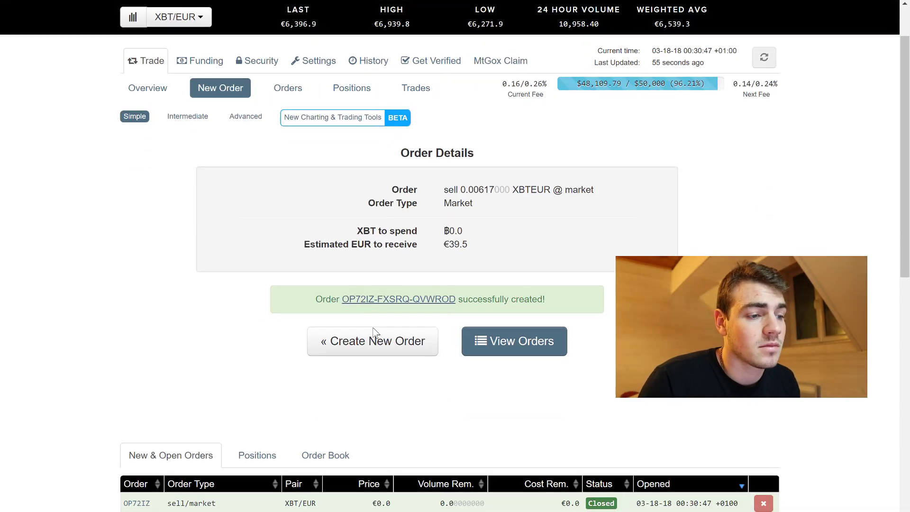
pyautogui.scroll(1, 372, 335)
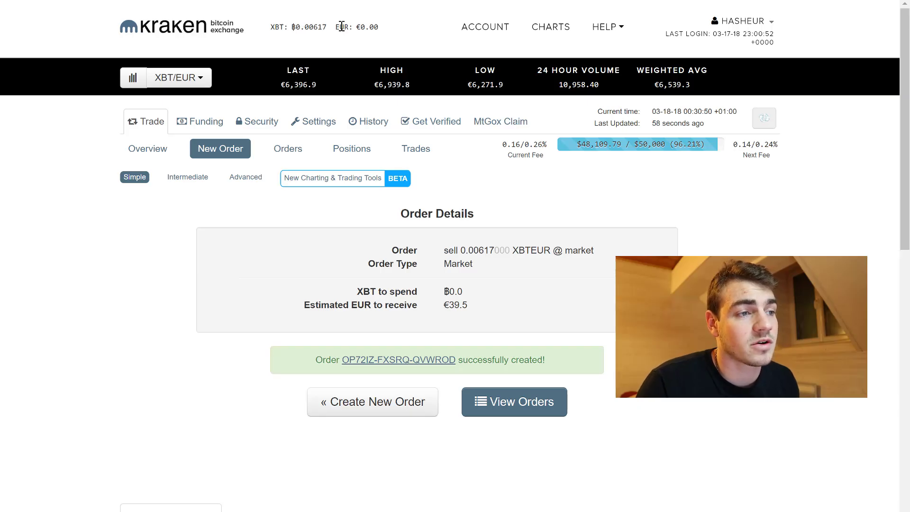
pyautogui.press('F5')
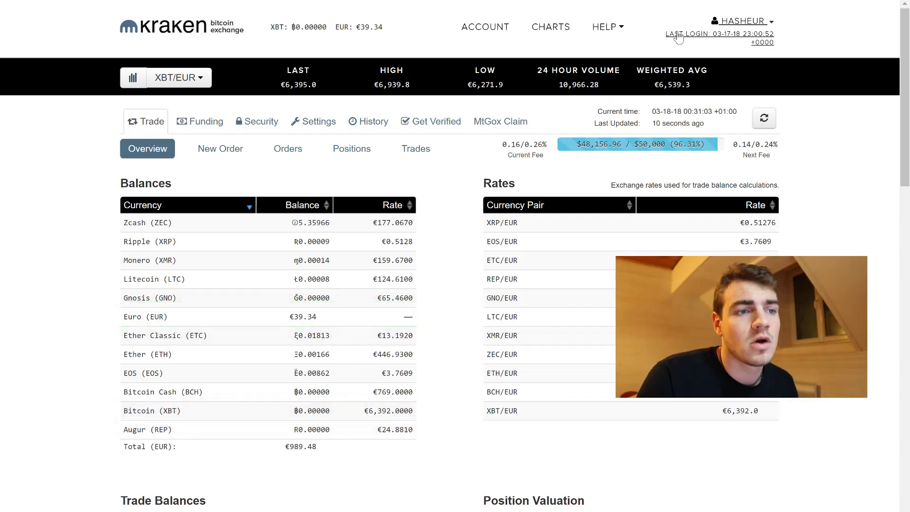
# Step: Open the Euro (EUR) withdrawal form from the account menu and list its withdrawal methods
pyautogui.click(753, 23)
pyautogui.click(731, 100)
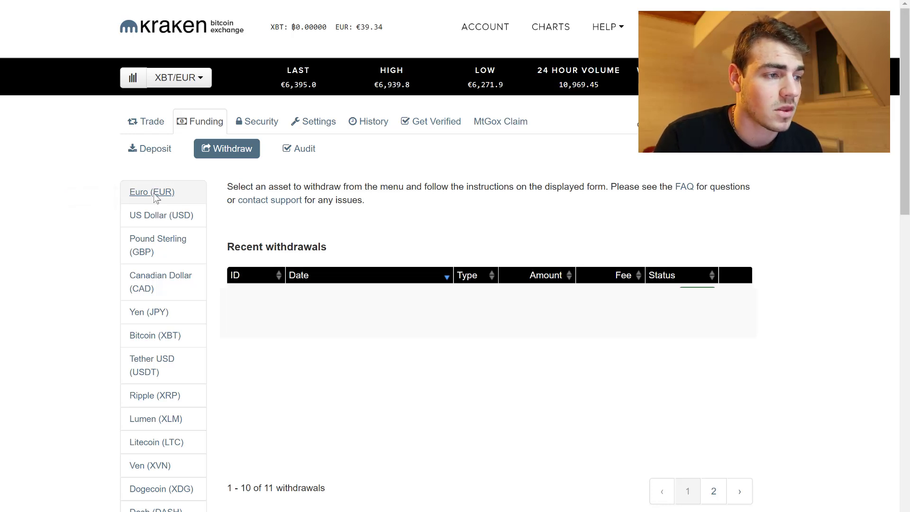
pyautogui.click(155, 194)
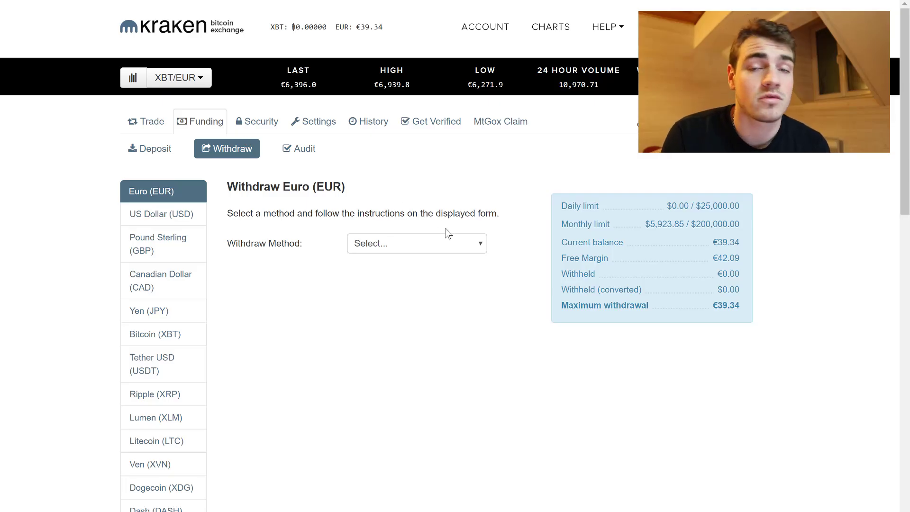
pyautogui.click(380, 243)
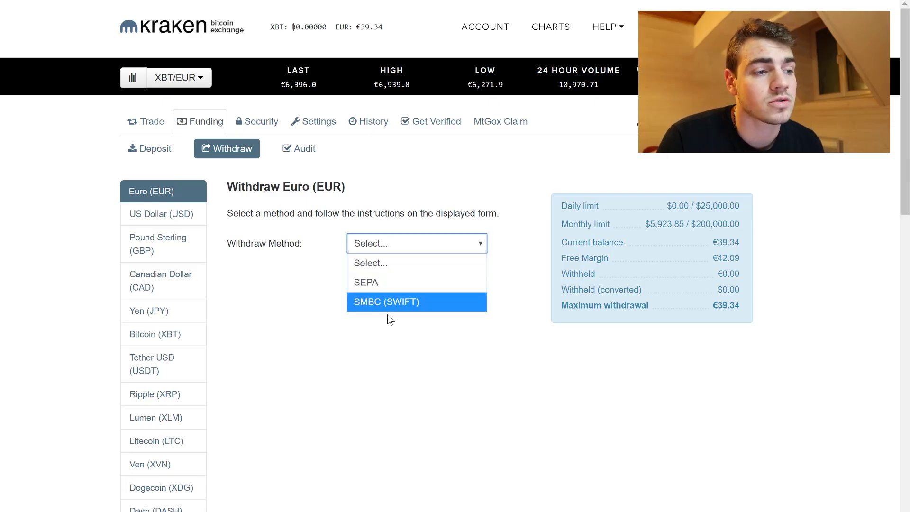
# Step: Choose SEPA as the method with the saved Caisse Epargne bank account
pyautogui.click(384, 283)
pyautogui.scroll(-4, 406, 284)
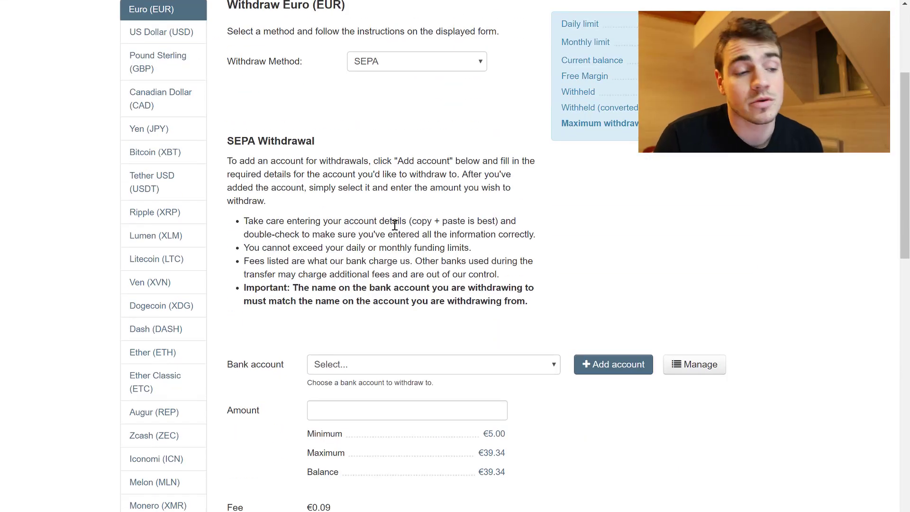
pyautogui.click(384, 370)
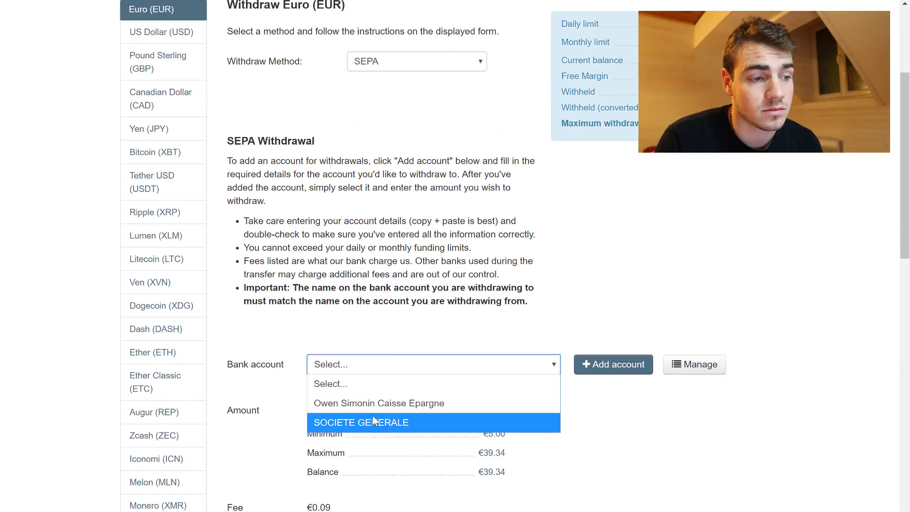
pyautogui.click(384, 403)
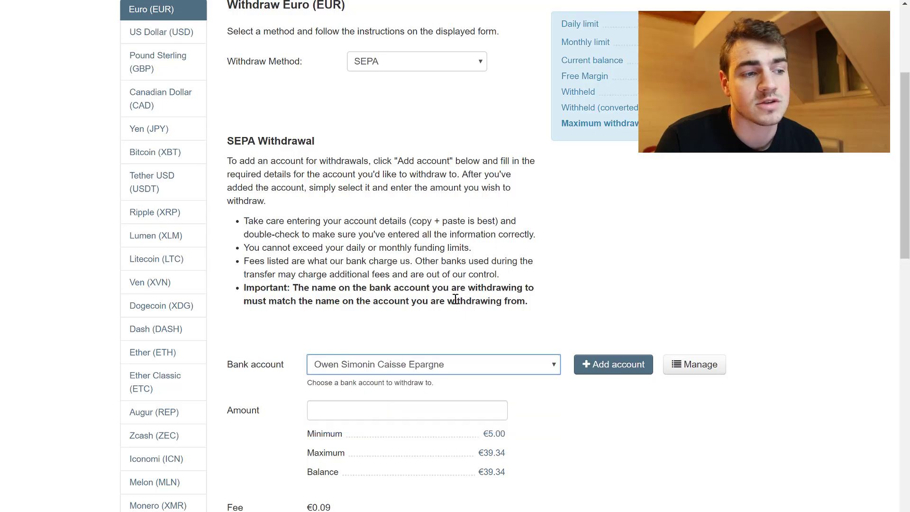
# Step: Enter 39.34 as the amount, noting the €0.09 fee, and start adding another bank account
pyautogui.scroll(-1, 291, 296)
pyautogui.click(383, 356)
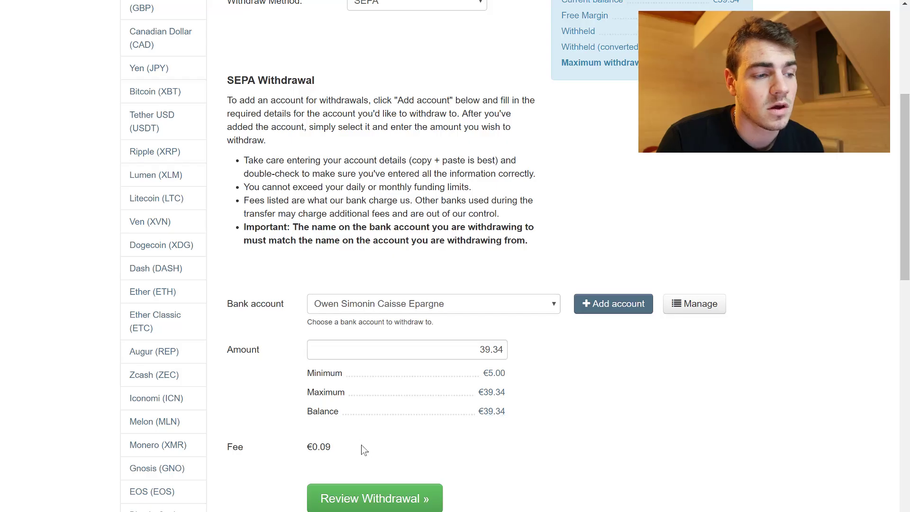
pyautogui.moveTo(331, 449); pyautogui.dragTo(309, 453)
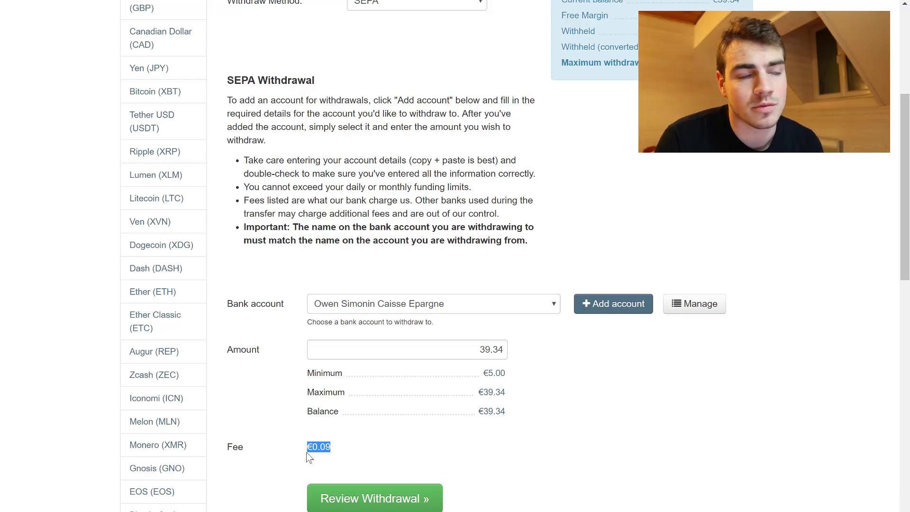
pyautogui.click(397, 468)
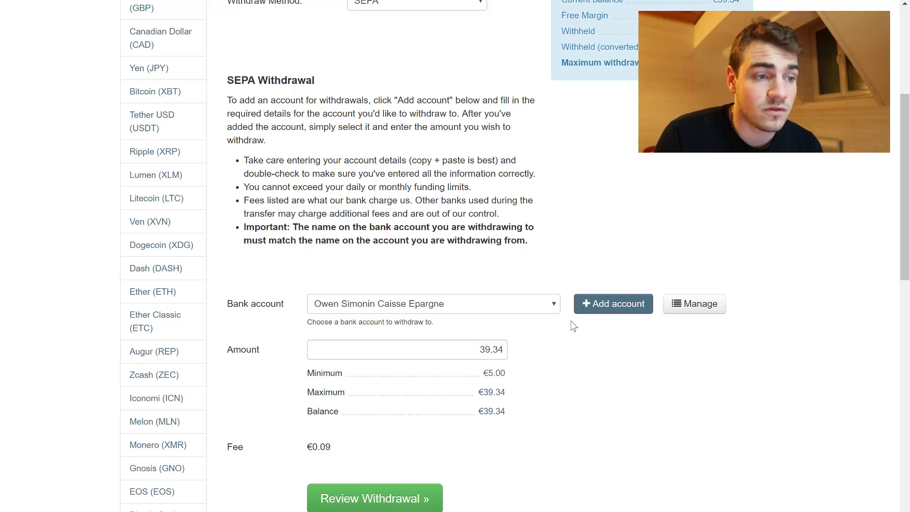
pyautogui.click(610, 313)
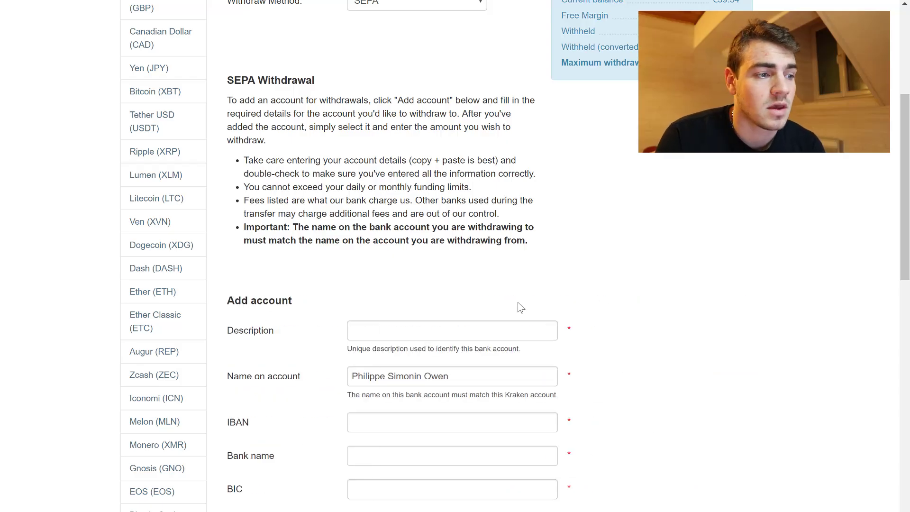
pyautogui.click(433, 334)
pyautogui.scroll(-1, 507, 275)
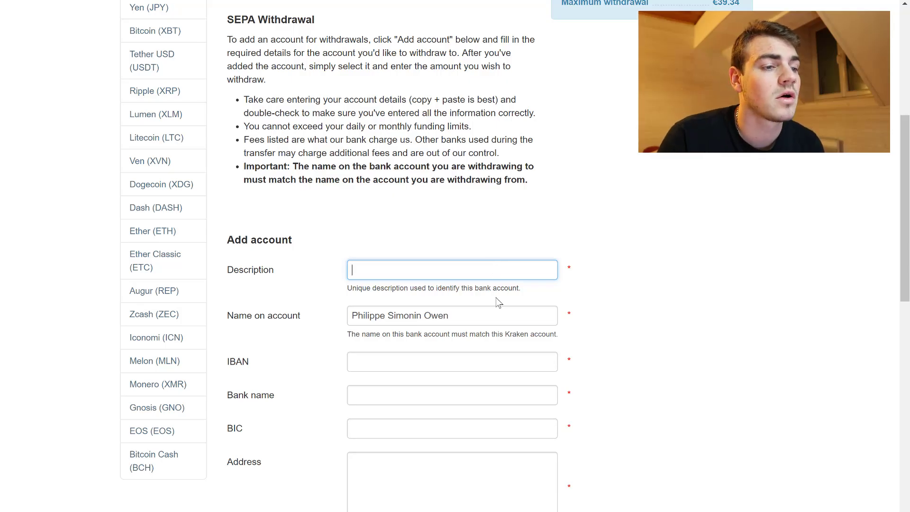
pyautogui.scroll(-2, 497, 301)
pyautogui.moveTo(471, 193); pyautogui.dragTo(355, 193)
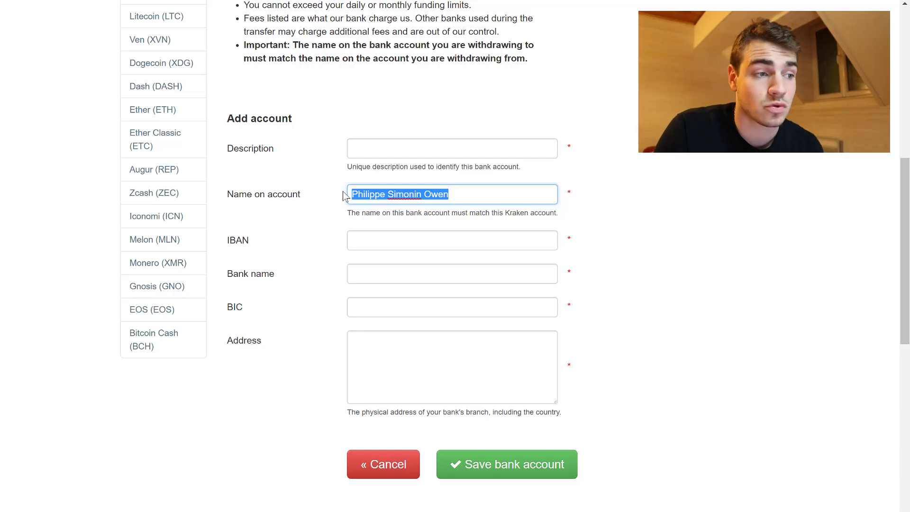
pyautogui.click(394, 244)
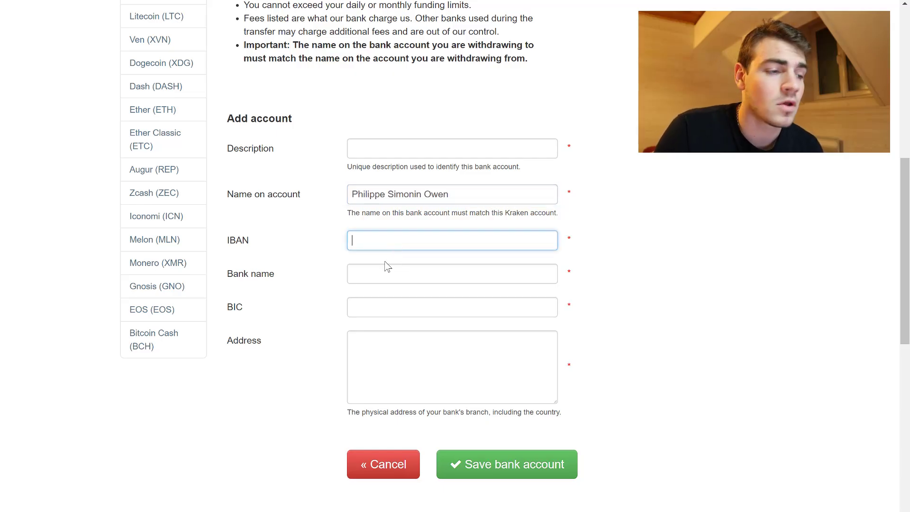
pyautogui.click(377, 272)
pyautogui.click(375, 313)
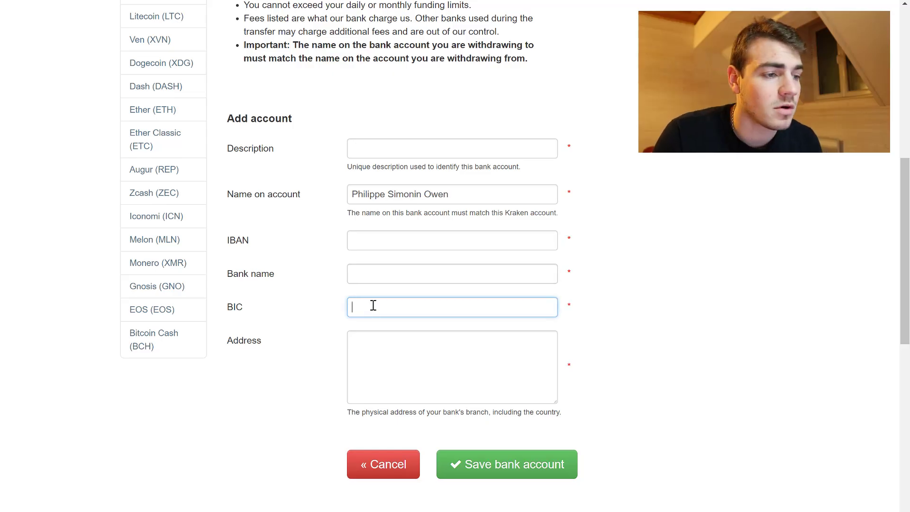
pyautogui.click(399, 344)
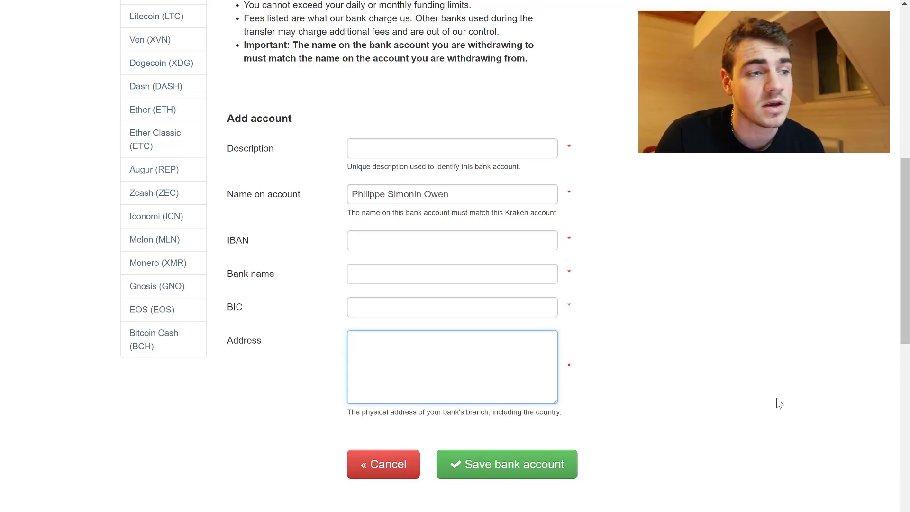
pyautogui.scroll(8, 776, 397)
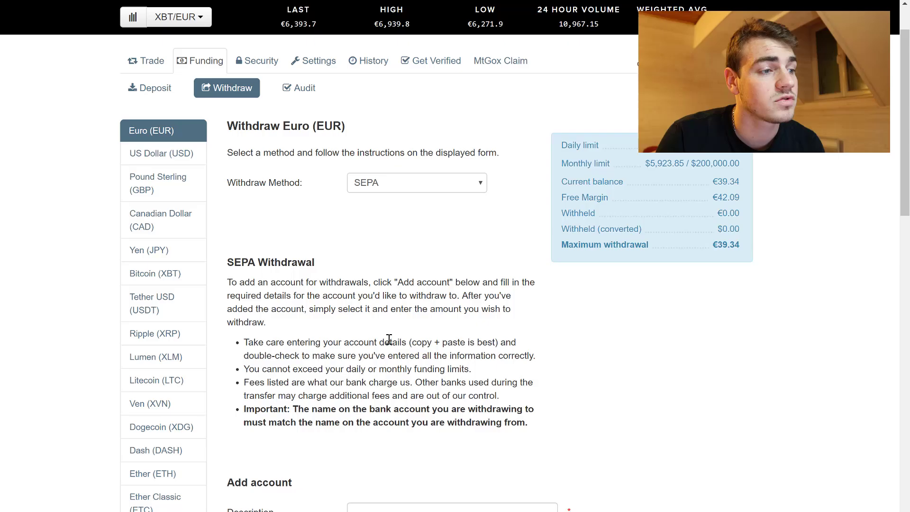
# Step: Reload the Euro withdrawal form and select SEPA to the saved Caisse Epargne account
pyautogui.click(159, 141)
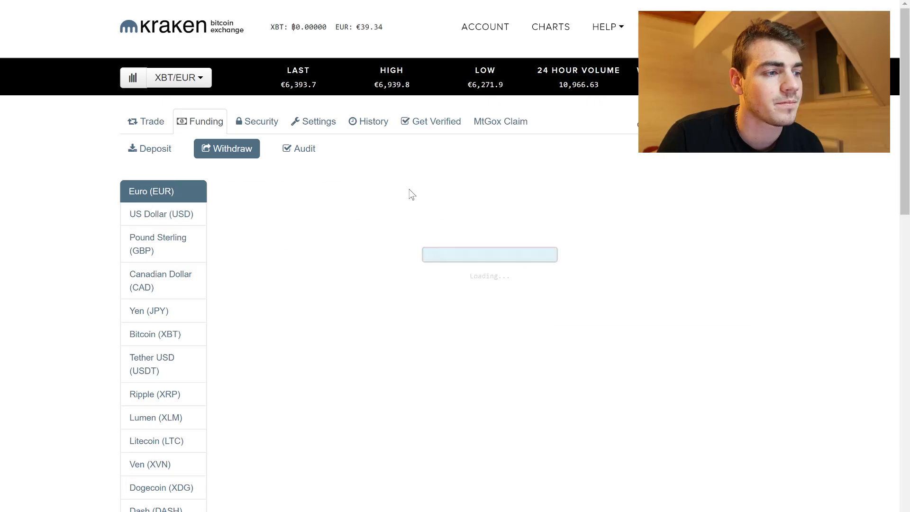
pyautogui.click(377, 249)
pyautogui.click(378, 285)
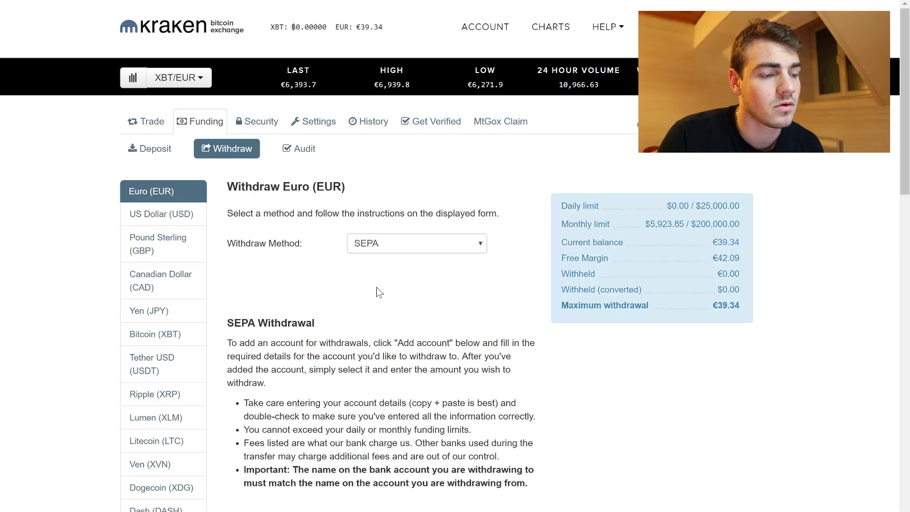
pyautogui.scroll(-6, 382, 257)
pyautogui.click(437, 189)
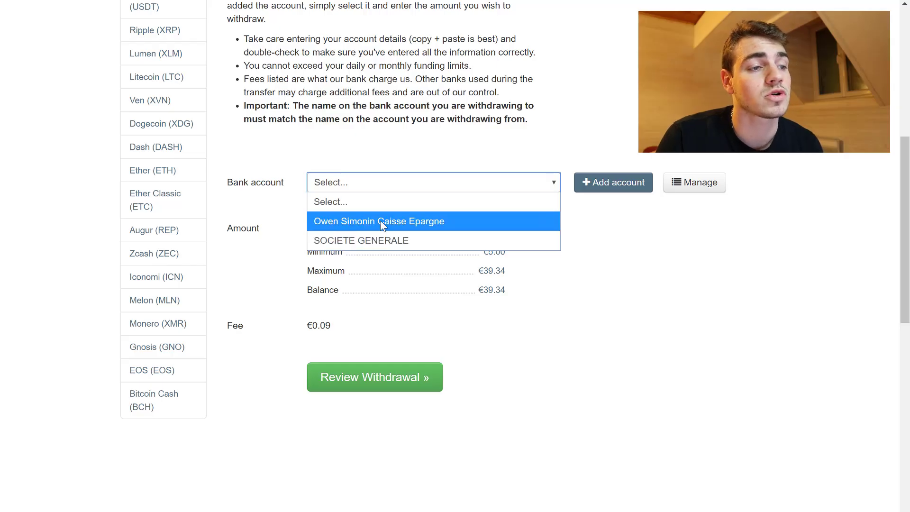
pyautogui.click(427, 223)
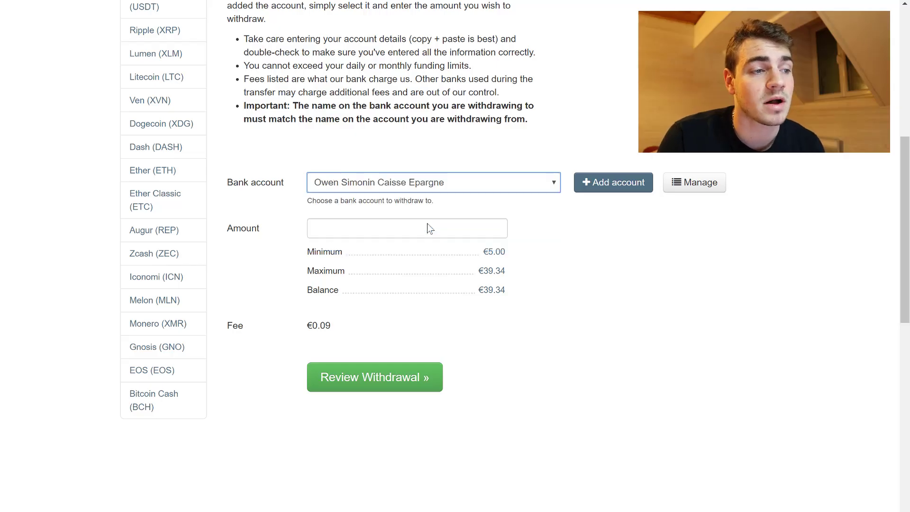
# Step: Withdraw the full €39.34 balance, reviewing and confirming it to receive €39.25 after fees
pyautogui.click(490, 294)
pyautogui.moveTo(477, 231); pyautogui.dragTo(520, 237)
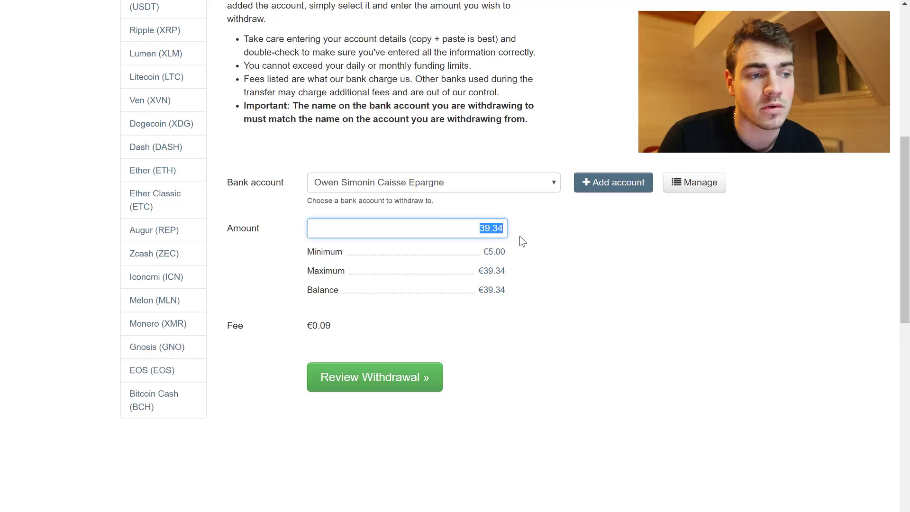
pyautogui.click(530, 245)
pyautogui.click(382, 380)
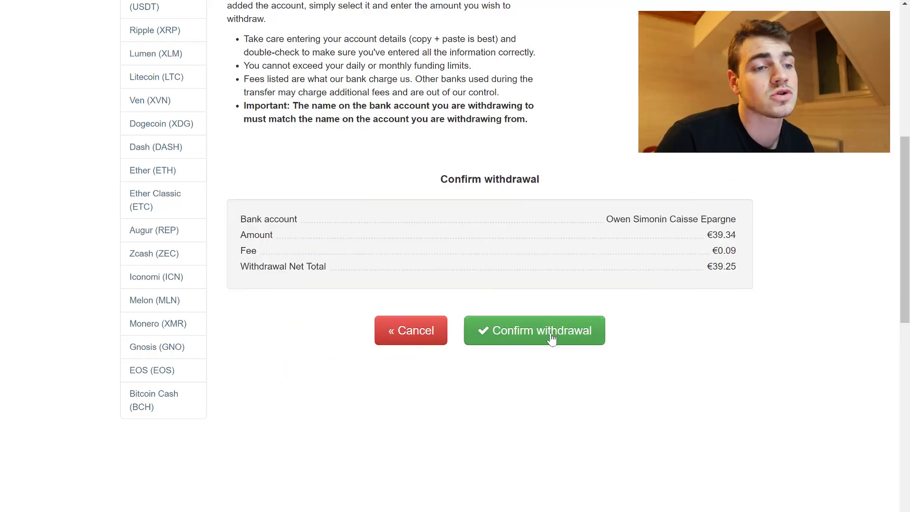
pyautogui.click(551, 337)
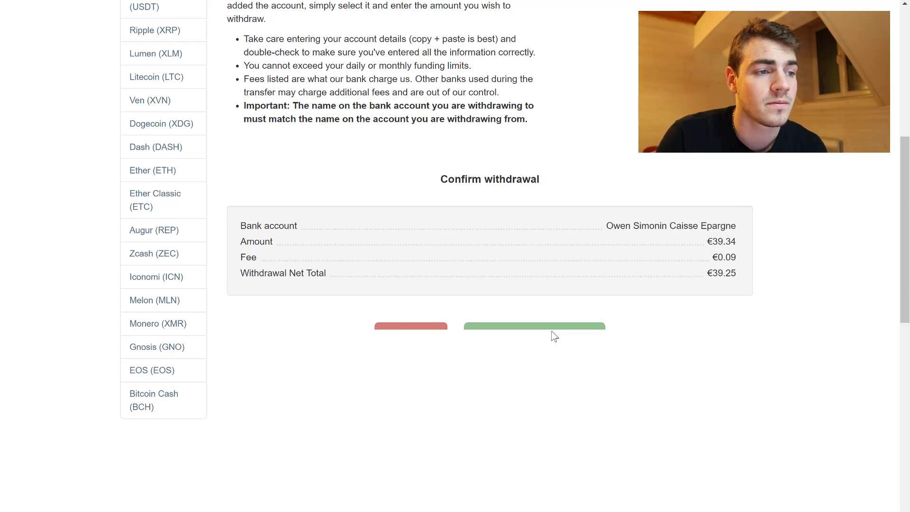
pyautogui.moveTo(659, 209); pyautogui.dragTo(308, 220)
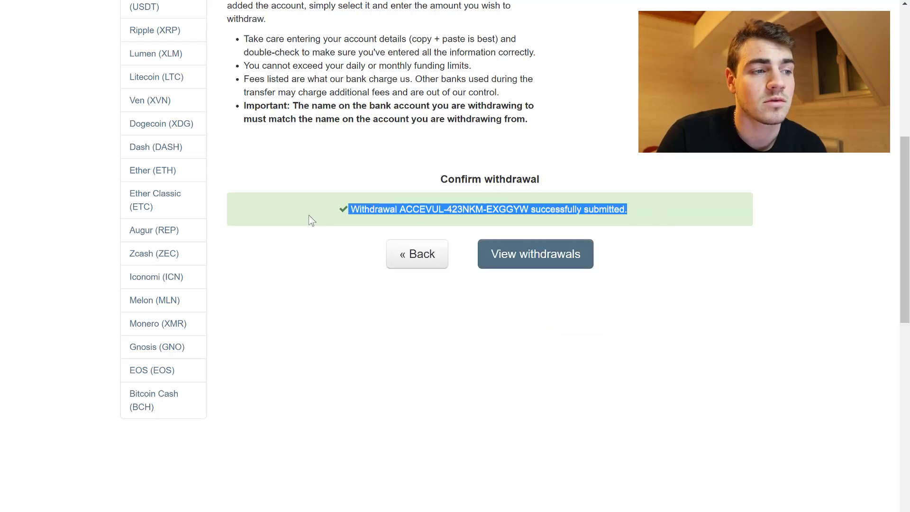
pyautogui.click(330, 265)
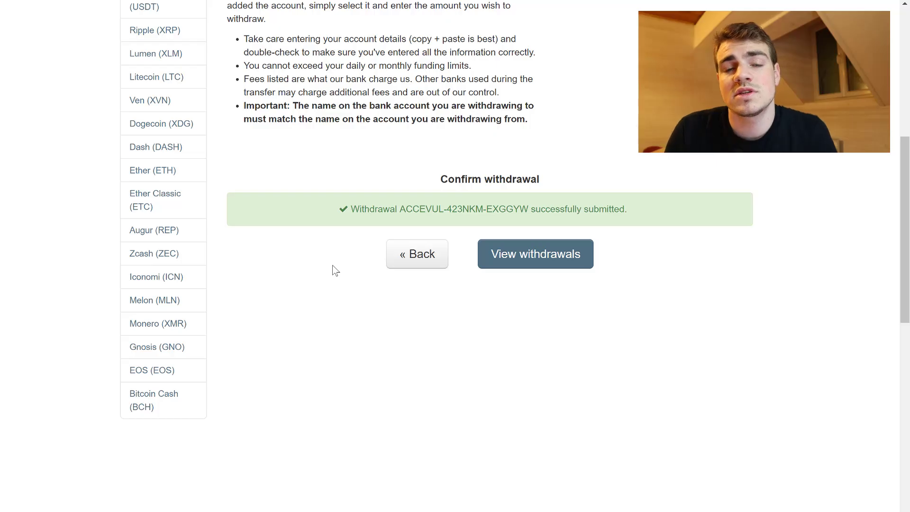